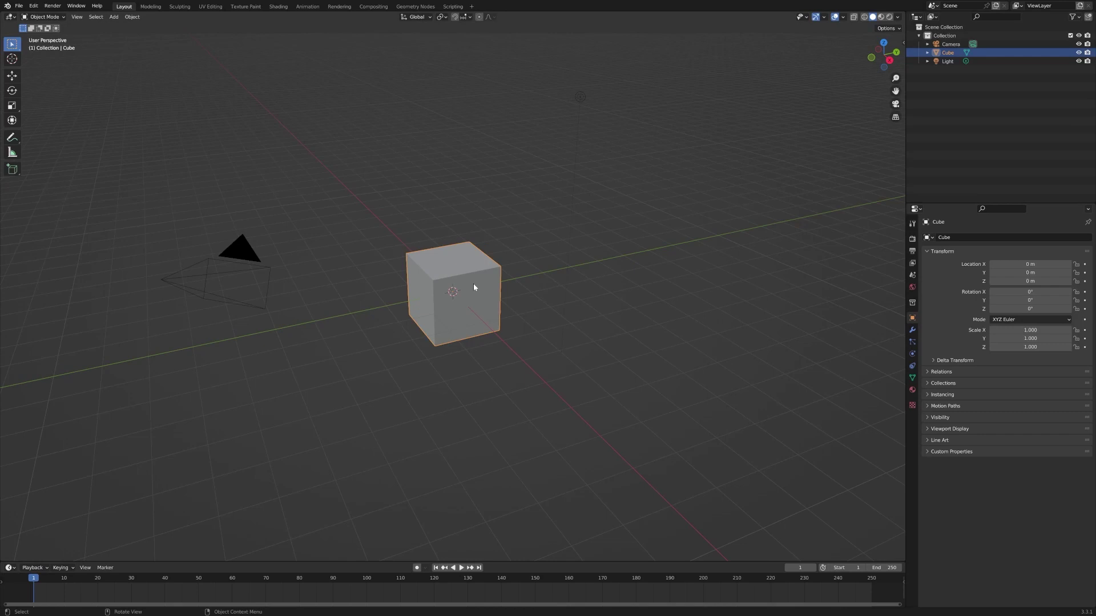
# Replace the cube with an Ico Sphere, select random vertices and use Random proportional falloff
pyautogui.press('Delete')
pyautogui.click(113, 16)
pyautogui.click(217, 58)
pyautogui.press('Tab')
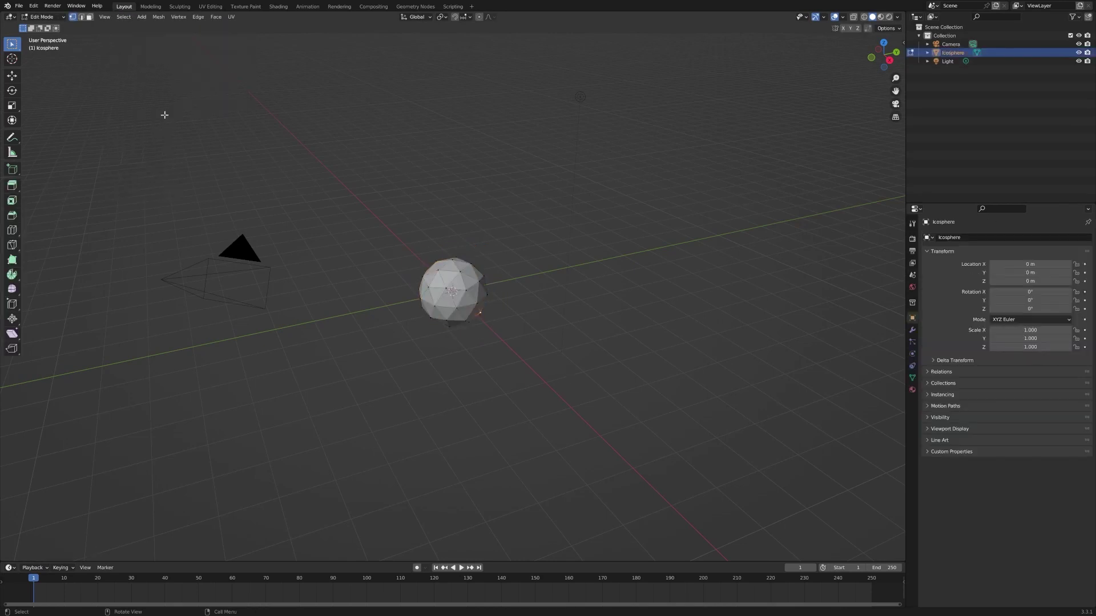
pyautogui.click(124, 16)
pyautogui.click(154, 88)
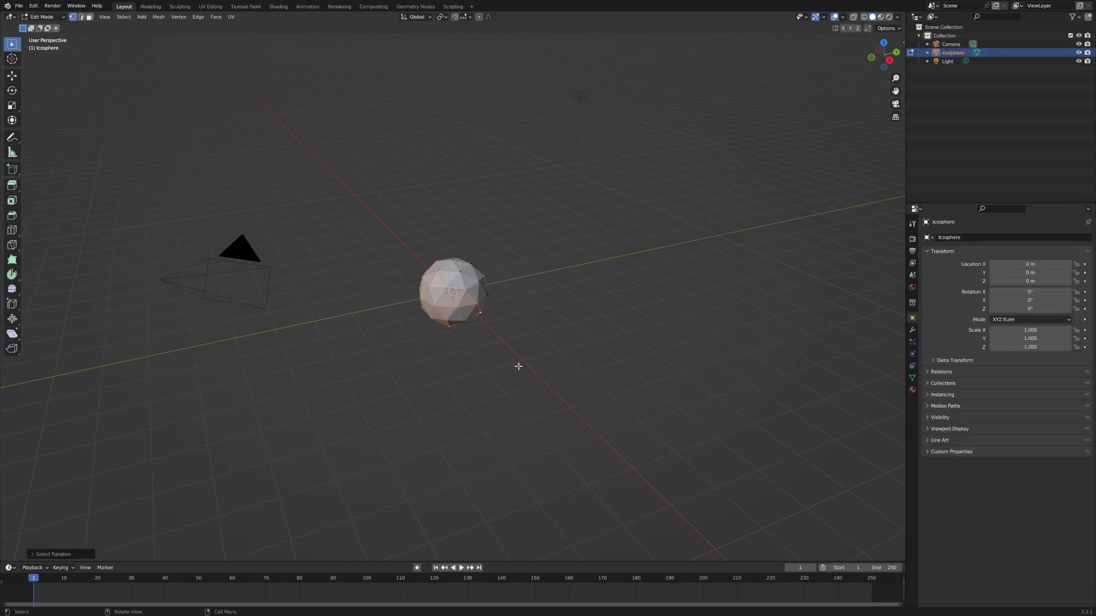
pyautogui.click(488, 18)
pyautogui.click(501, 120)
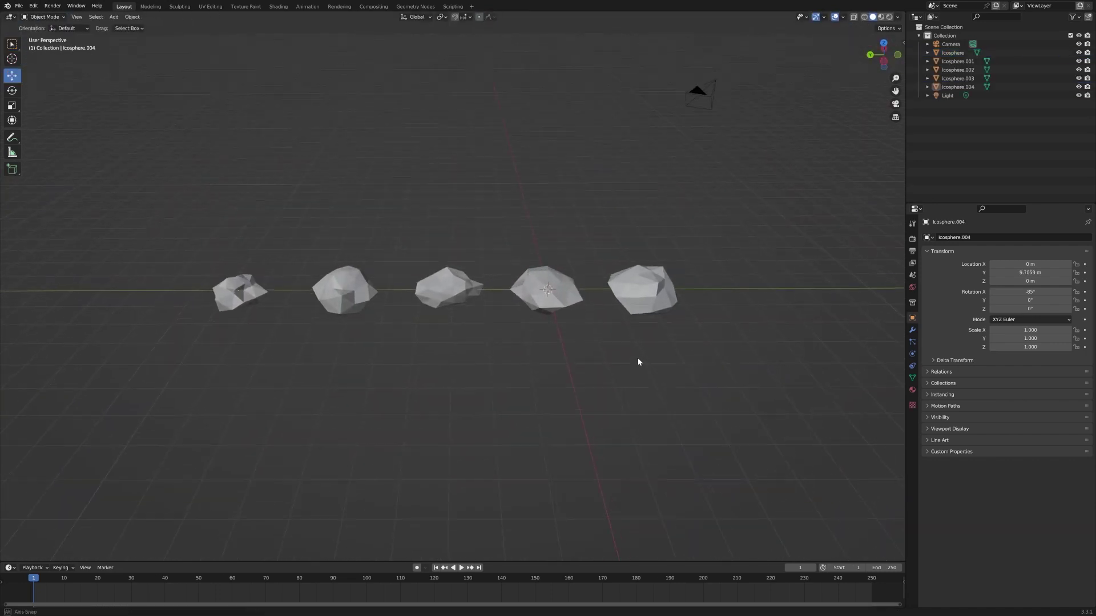
# Select all five rocks and start moving them into a new 'Rock Group' collection
pyautogui.moveTo(767, 365); pyautogui.dragTo(136, 207)
pyautogui.rightClick(302, 281)
pyautogui.click(331, 417)
pyautogui.write('Rock Group')
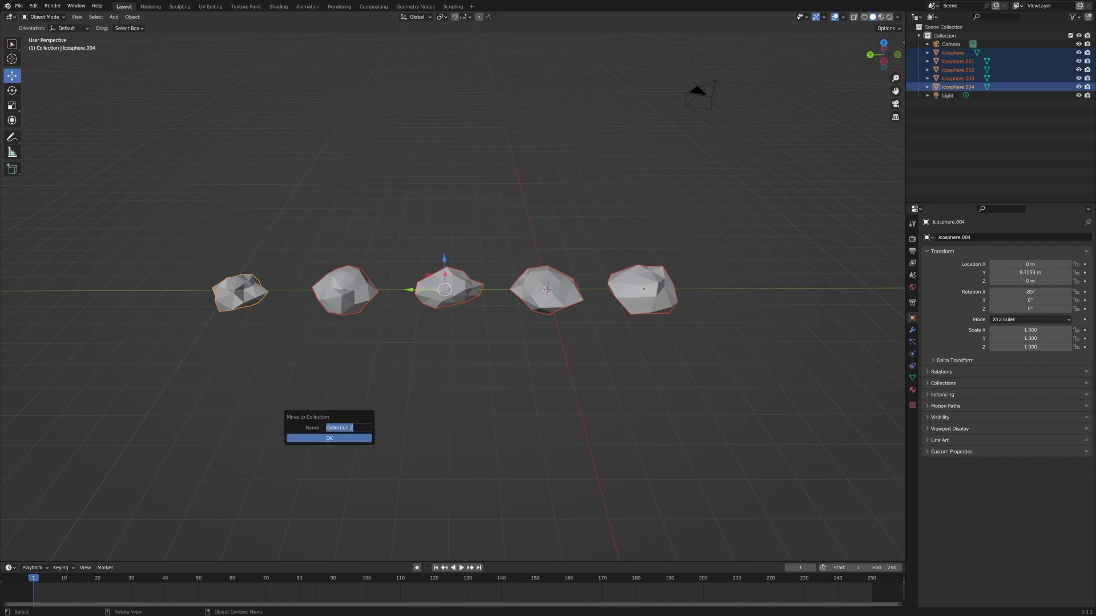
# File the rocks under Rock Group and add a cylinder with 6 vertices
pyautogui.click(341, 439)
pyautogui.click(113, 16)
pyautogui.click(200, 71)
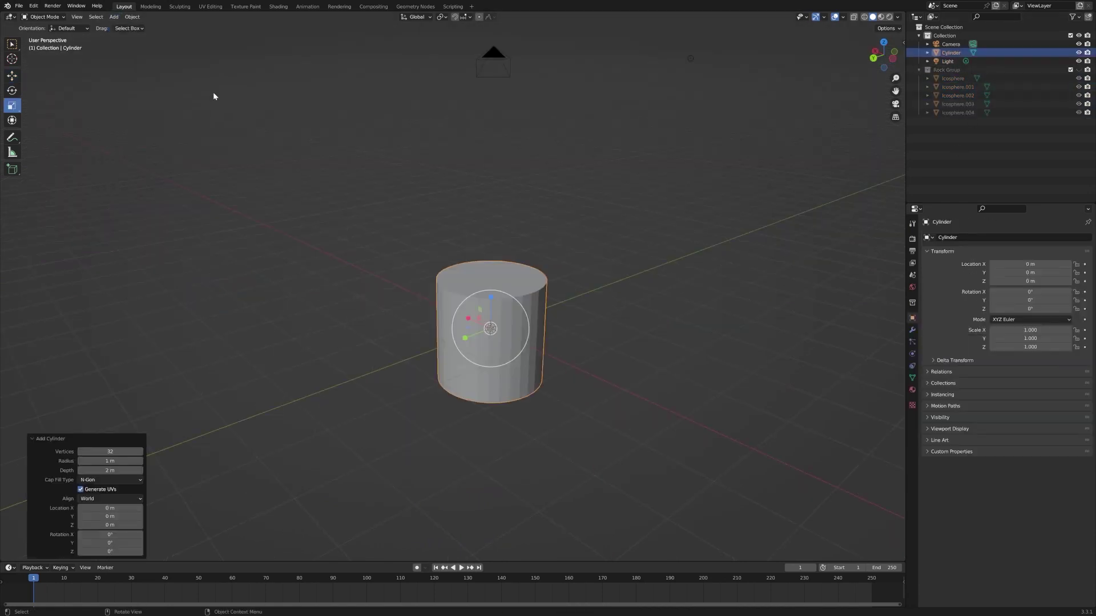
pyautogui.write('6')
pyautogui.press('Return')
# Scale the cylinder thin along X and much taller along Z into a narrow prism
pyautogui.press('Tab')
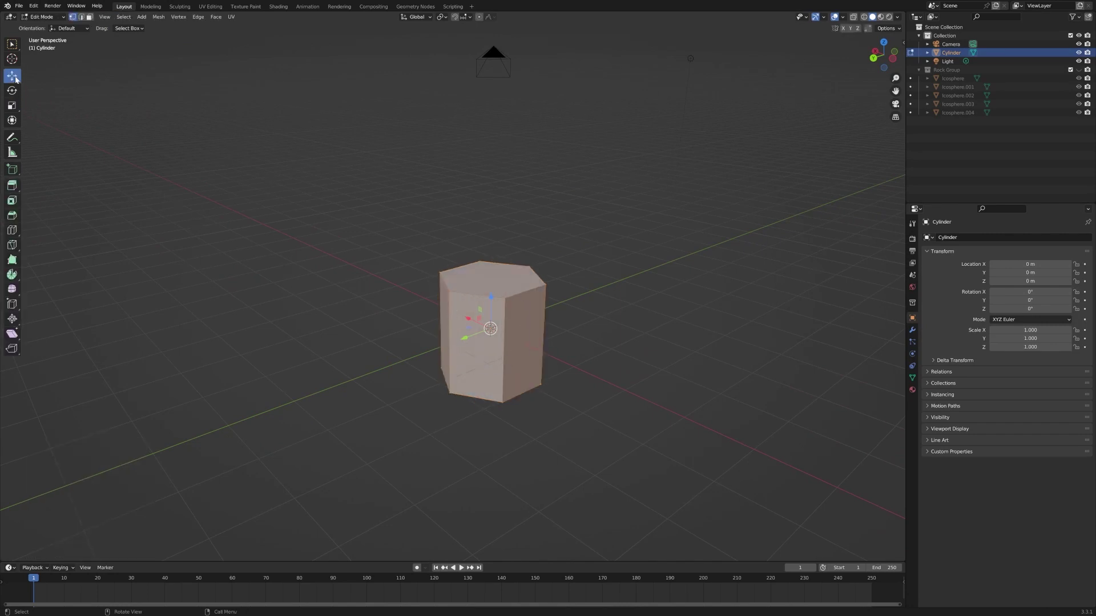
pyautogui.press('KP_3')
pyautogui.press('Tab')
pyautogui.click(12, 105)
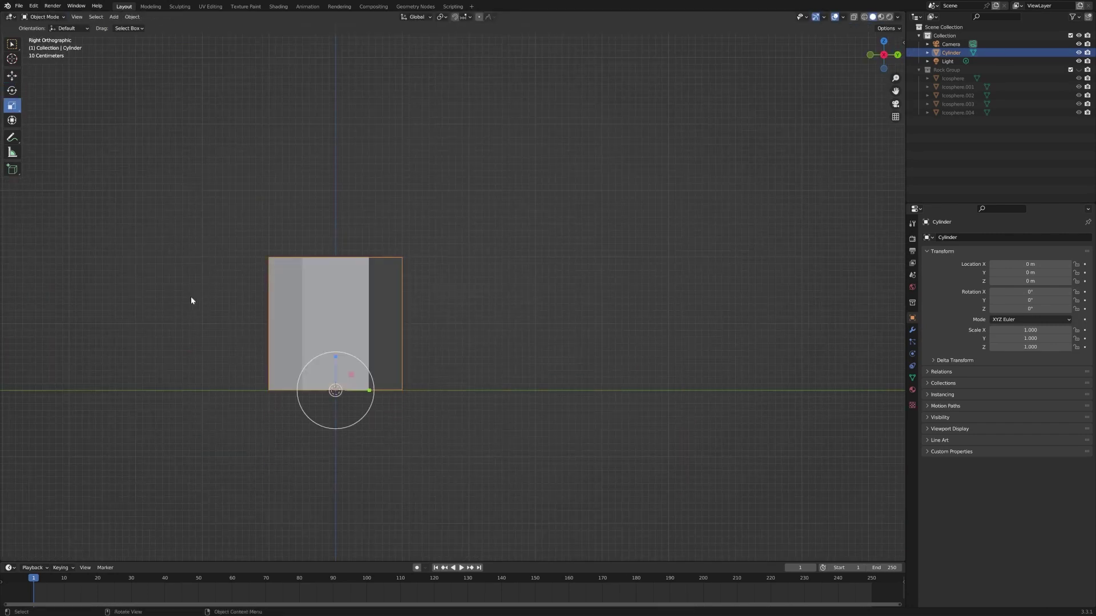
pyautogui.moveTo(190, 296); pyautogui.dragTo(503, 364, button='middle')
pyautogui.moveTo(497, 359); pyautogui.dragTo(475, 356)
pyautogui.moveTo(476, 357); pyautogui.dragTo(456, 320, button='middle')
pyautogui.moveTo(439, 297); pyautogui.dragTo(443, 128)
pyautogui.moveTo(444, 128); pyautogui.dragTo(458, 242, button='middle')
# Add 8 horizontal loop cuts around the prism
pyautogui.press('Tab')
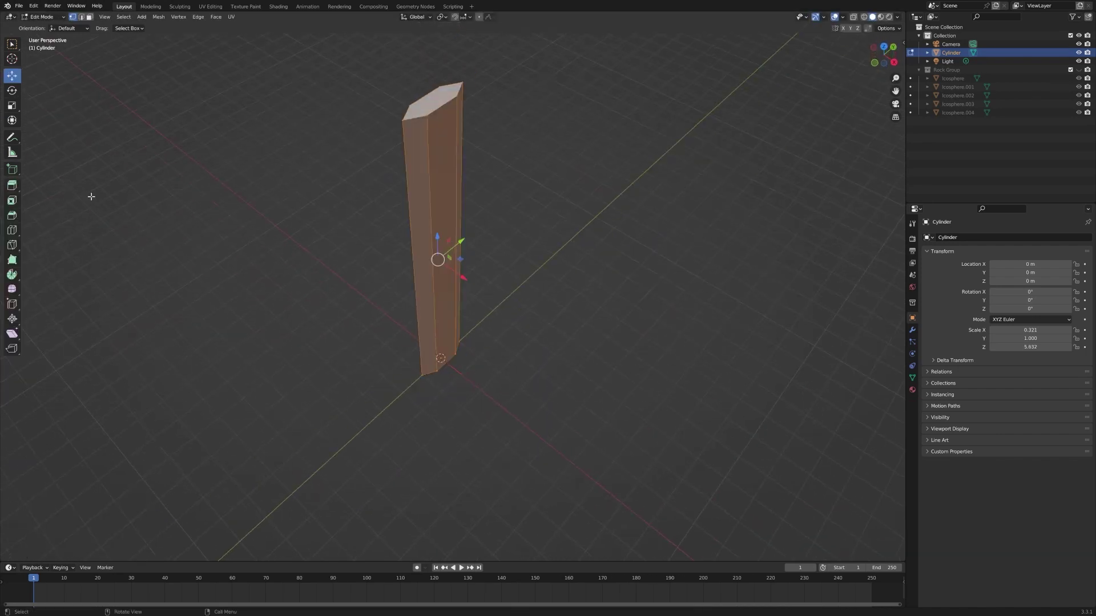
pyautogui.click(12, 230)
pyautogui.click(411, 251)
pyautogui.moveTo(172, 434); pyautogui.dragTo(242, 409, button='middle')
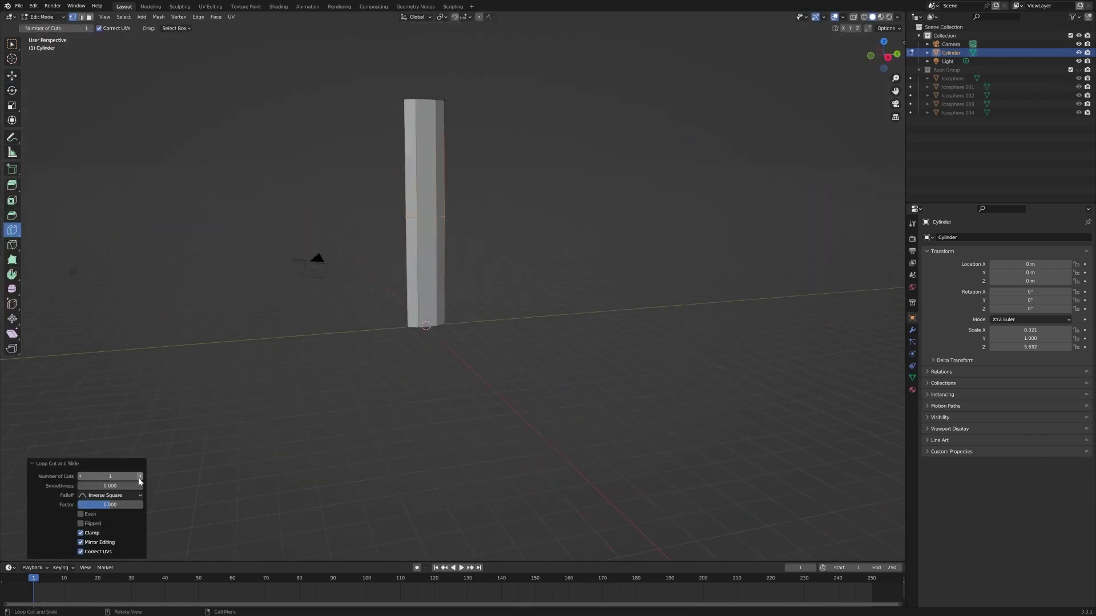
# Switch to face selection and enable proportional editing with Linear falloff
pyautogui.click(12, 75)
pyautogui.moveTo(397, 91); pyautogui.dragTo(401, 112, button='middle')
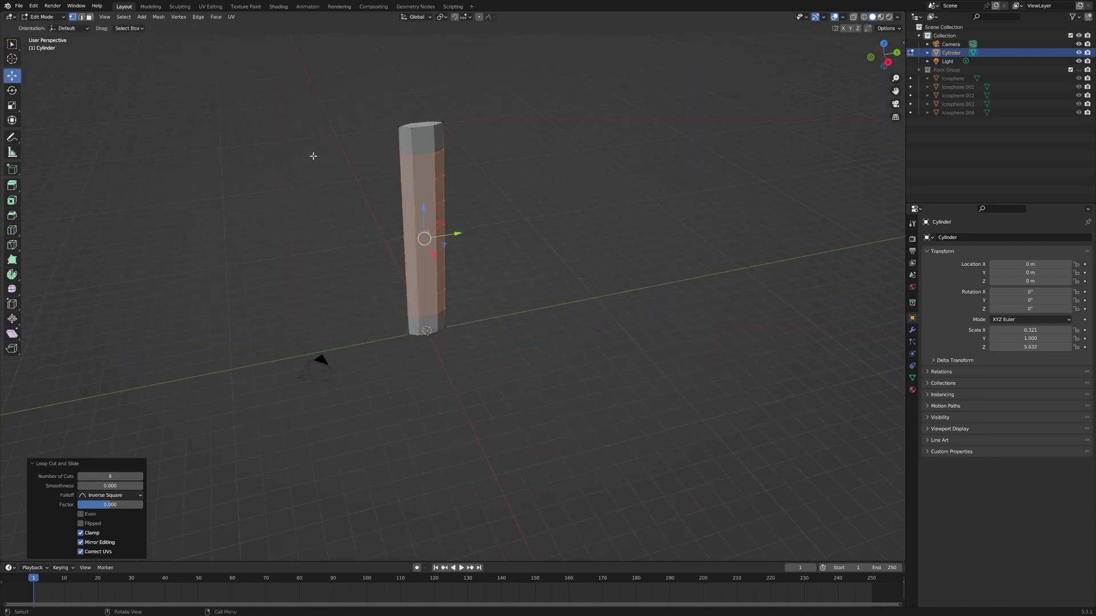
pyautogui.click(89, 17)
pyautogui.click(420, 124)
pyautogui.click(479, 16)
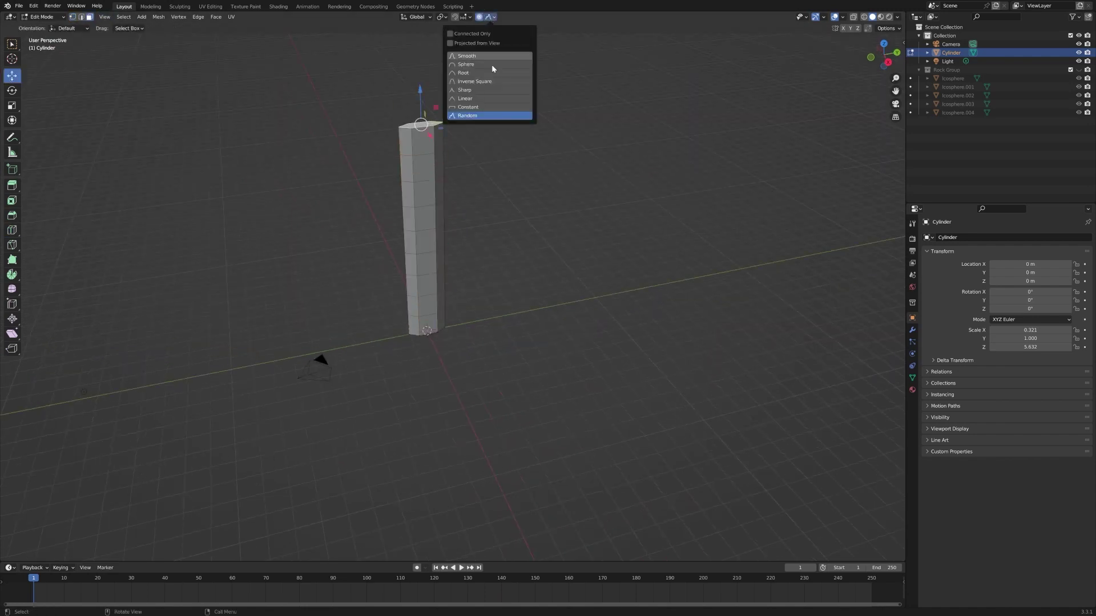
pyautogui.click(494, 102)
# Scale the top face down to taper the blade into a pointed tip
pyautogui.press('s')
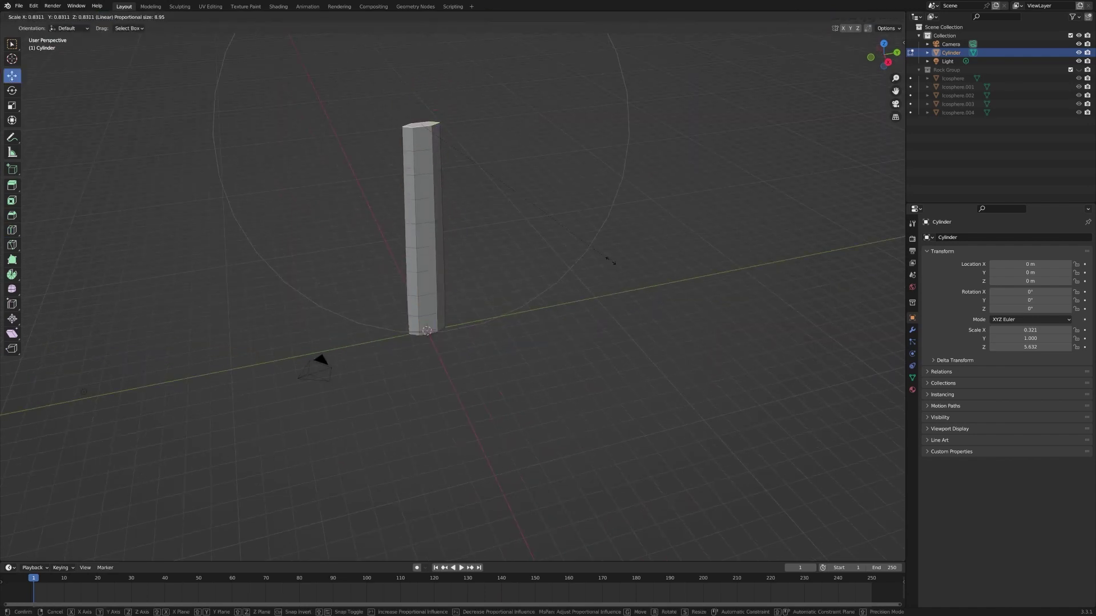
pyautogui.click(423, 157)
pyautogui.moveTo(423, 158); pyautogui.dragTo(469, 203, button='middle')
pyautogui.press('Tab')
# Duplicate the blade four times along Y into a row of five blades
pyautogui.hotkey('shift', 'd')
pyautogui.press('Escape')
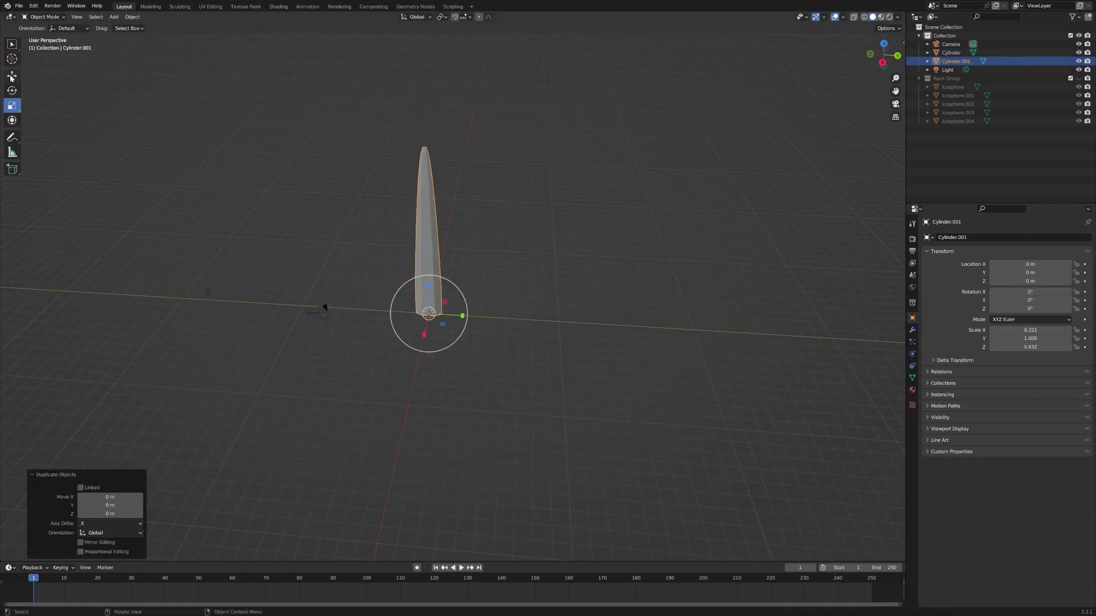
pyautogui.click(12, 76)
pyautogui.moveTo(463, 325); pyautogui.dragTo(762, 342)
pyautogui.hotkey('shift', 'd')
pyautogui.press('Escape')
pyautogui.hotkey('shift', 'd')
pyautogui.press('Escape')
pyautogui.hotkey('shift', 'd')
pyautogui.press('Escape')
# Bend the original blade's tip sideways along X using Sharp proportional falloff
pyautogui.click(428, 239)
pyautogui.press('Tab')
pyautogui.moveTo(428, 239)
pyautogui.mouseDown(button='middle')
pyautogui.moveTo(488, 87)
pyautogui.moveTo(551, 171)
pyautogui.mouseUp(button='middle')
pyautogui.click(488, 16)
pyautogui.click(491, 92)
pyautogui.moveTo(502, 171); pyautogui.dragTo(436, 171)
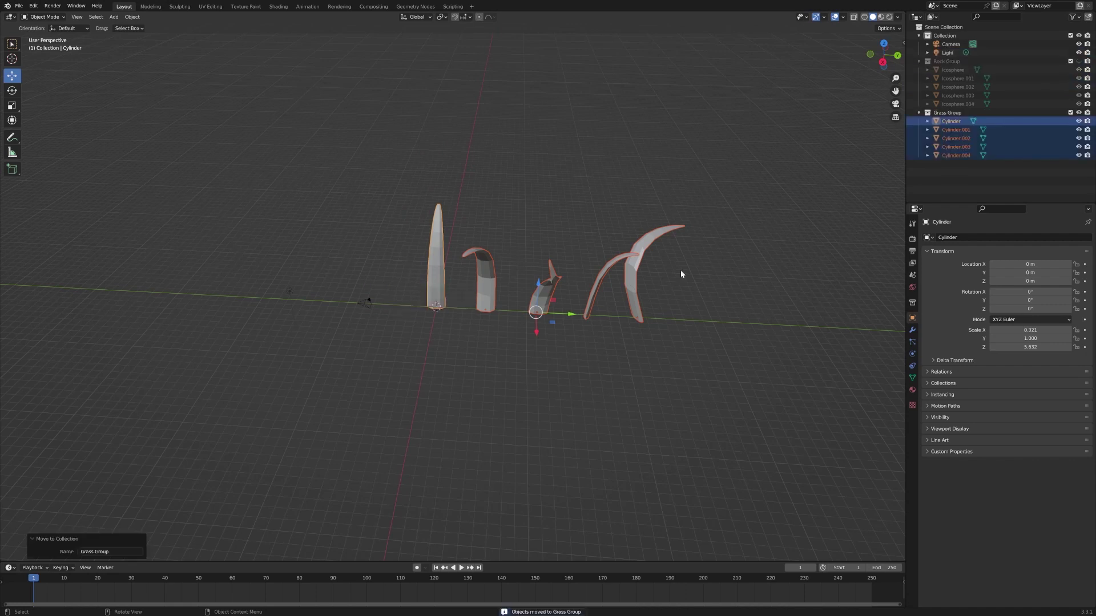
# Deselect the grass blades and add a ground plane at the origin
pyautogui.click(586, 338)
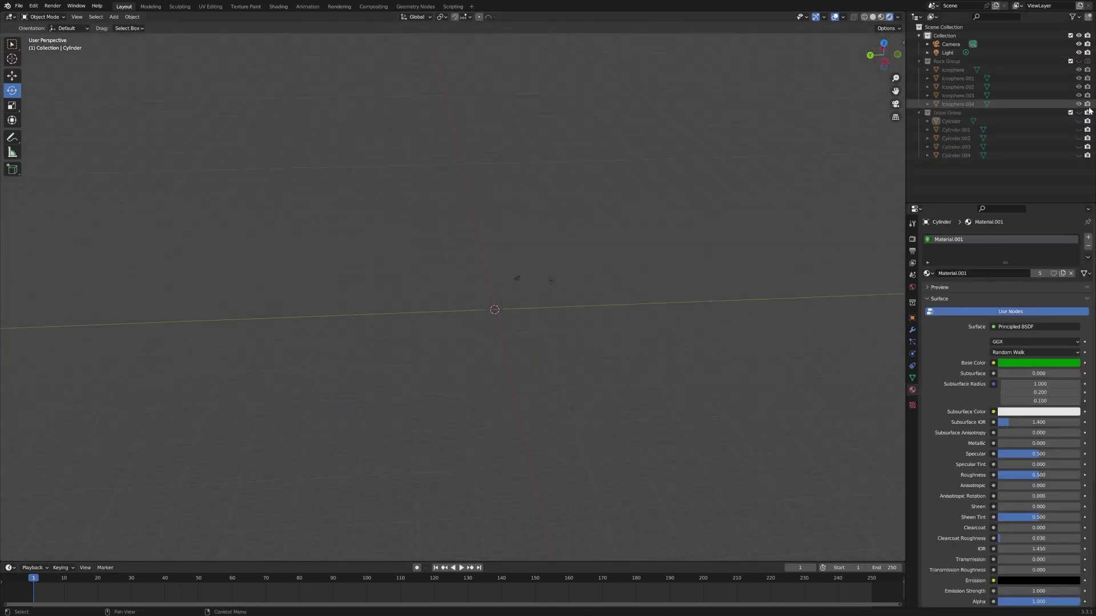
pyautogui.click(114, 16)
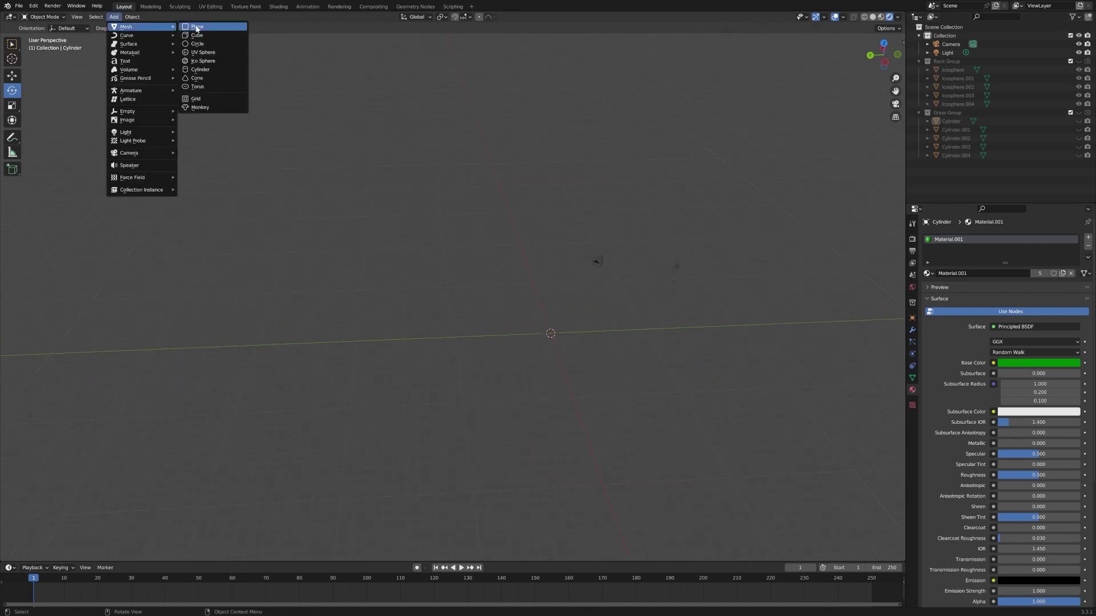
pyautogui.click(197, 27)
# Give the plane a new material with a dark red Base Color
pyautogui.click(1017, 274)
pyautogui.click(1038, 363)
pyautogui.click(1034, 290)
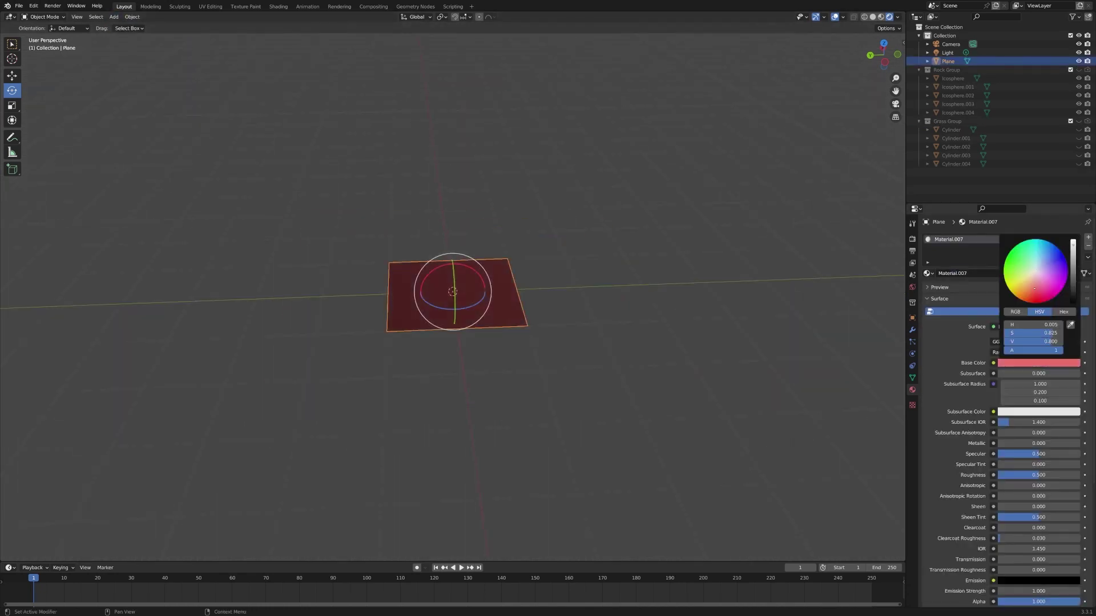
pyautogui.moveTo(1072, 251); pyautogui.dragTo(1072, 280)
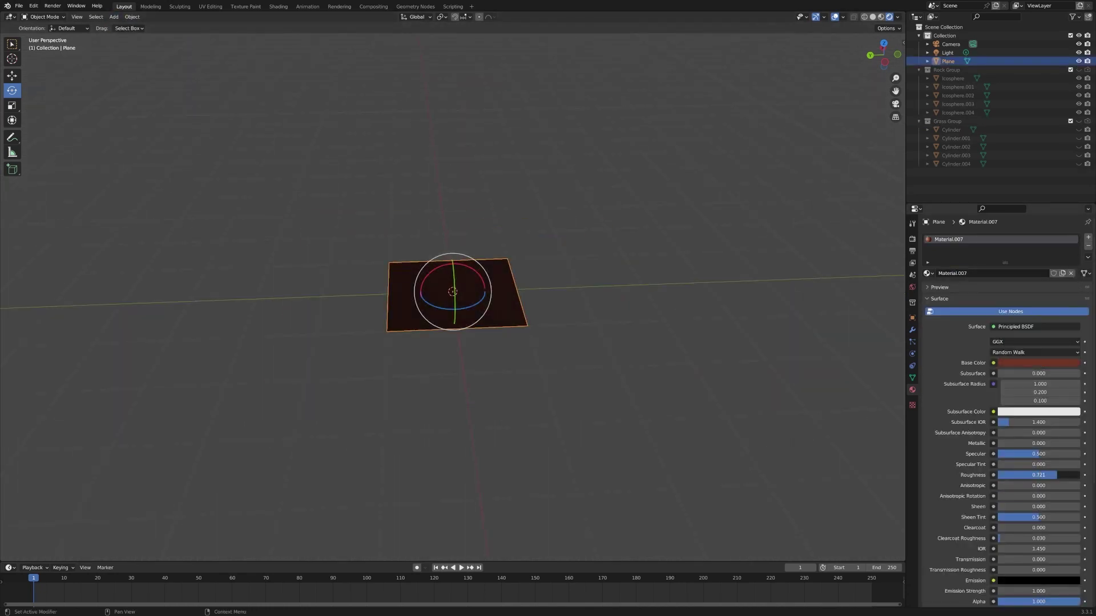
# Look down on the plane and enlarge the bottom editor area for nodes
pyautogui.scroll(3, 609, 366)
pyautogui.moveTo(608, 366); pyautogui.dragTo(533, 362, button='middle')
pyautogui.moveTo(29, 561); pyautogui.dragTo(27, 414)
# Turn the timeline into a Geometry Node Editor with a new tree, spreading input and output nodes
pyautogui.click(10, 418)
pyautogui.click(49, 489)
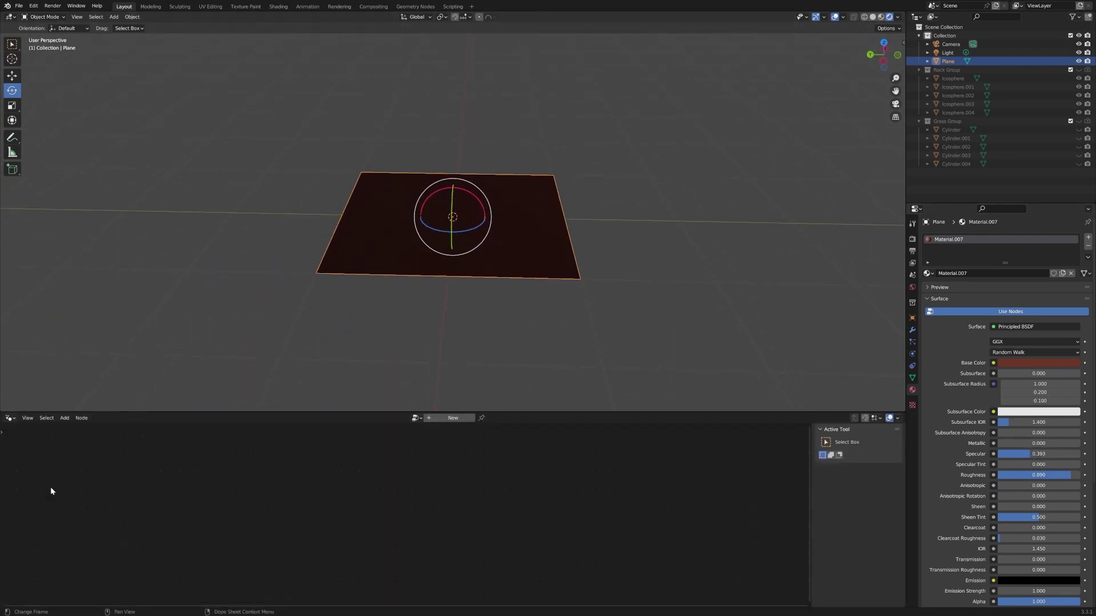
pyautogui.click(437, 418)
pyautogui.moveTo(415, 569); pyautogui.dragTo(726, 477)
pyautogui.moveTo(308, 570)
pyautogui.mouseDown()
pyautogui.moveTo(168, 504)
pyautogui.moveTo(182, 478)
pyautogui.mouseUp()
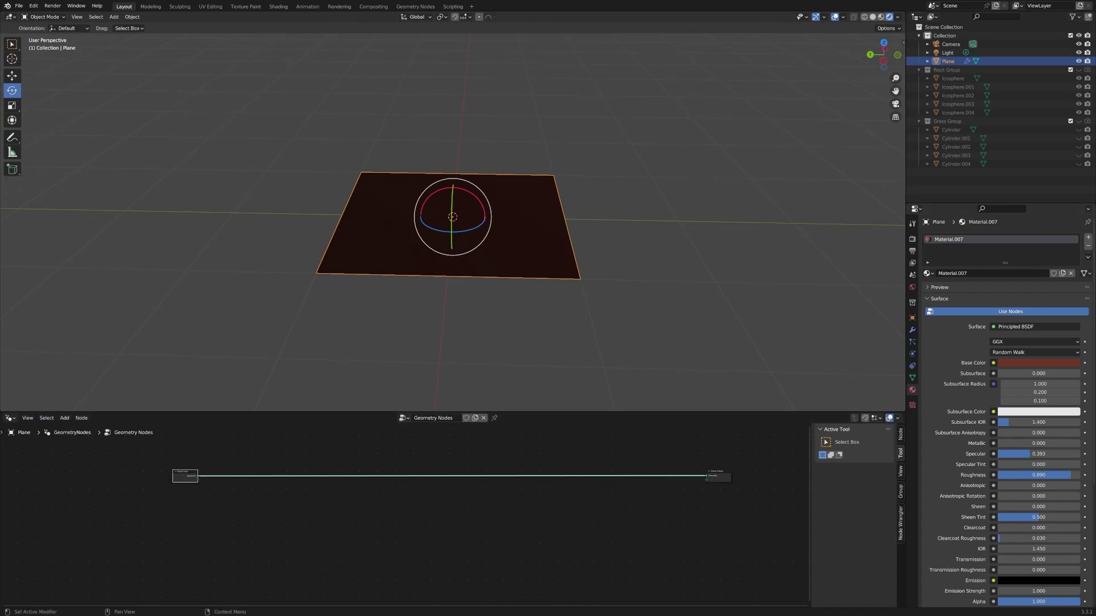
# Insert Distribute Points on Faces, Instance on Points and another geometry node onto the wire
pyautogui.click(64, 418)
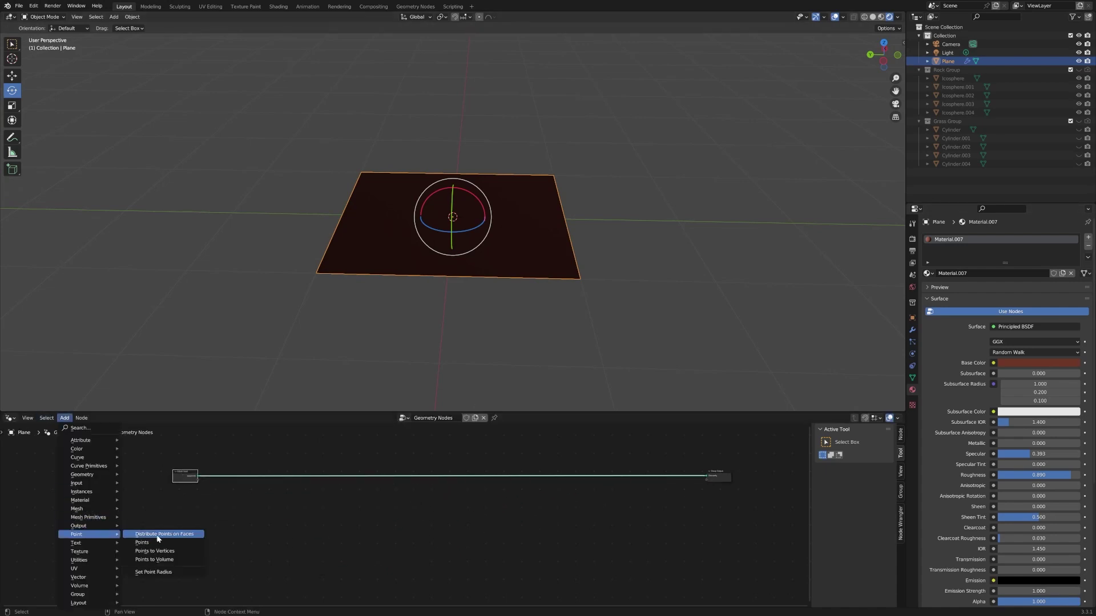
pyautogui.click(160, 533)
pyautogui.click(232, 482)
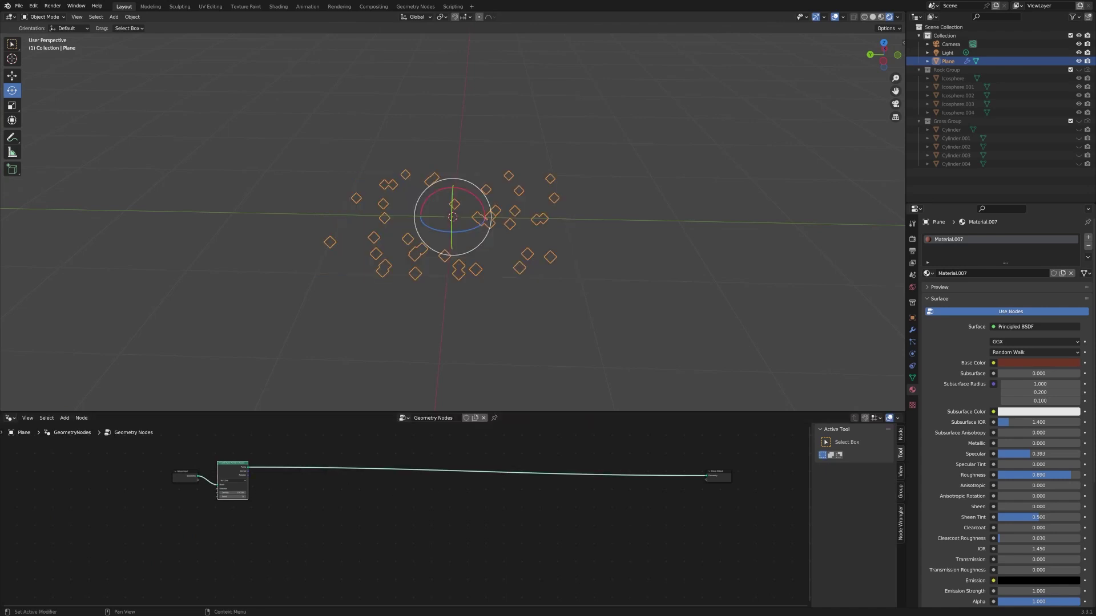
pyautogui.click(65, 417)
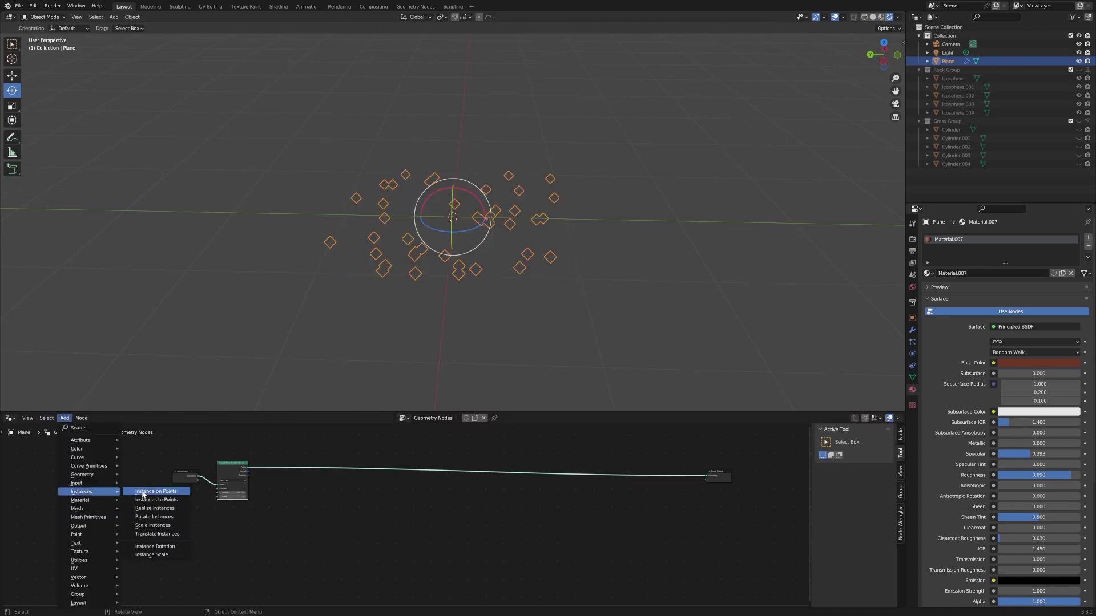
pyautogui.click(151, 491)
pyautogui.click(337, 468)
pyautogui.click(66, 421)
pyautogui.moveTo(83, 474)
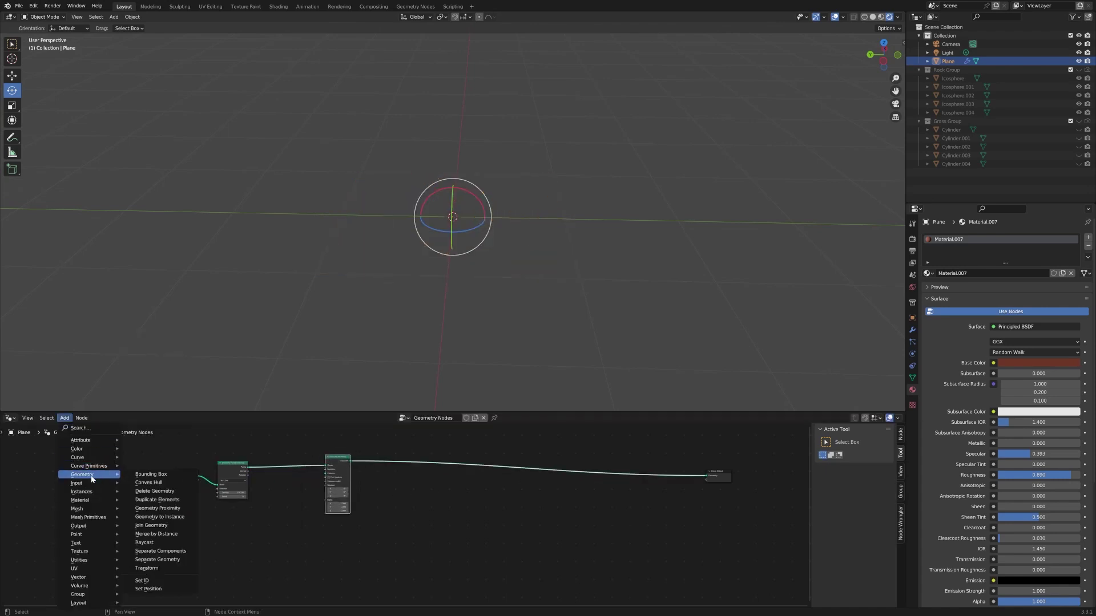
pyautogui.click(179, 515)
pyautogui.click(656, 476)
# Move the distribution nodes below the main wire and connect the input geometry to the new node
pyautogui.moveTo(237, 442); pyautogui.dragTo(357, 565)
pyautogui.moveTo(234, 467)
pyautogui.mouseDown()
pyautogui.moveTo(274, 524)
pyautogui.moveTo(261, 521)
pyautogui.mouseUp()
pyautogui.moveTo(198, 476); pyautogui.dragTo(645, 481)
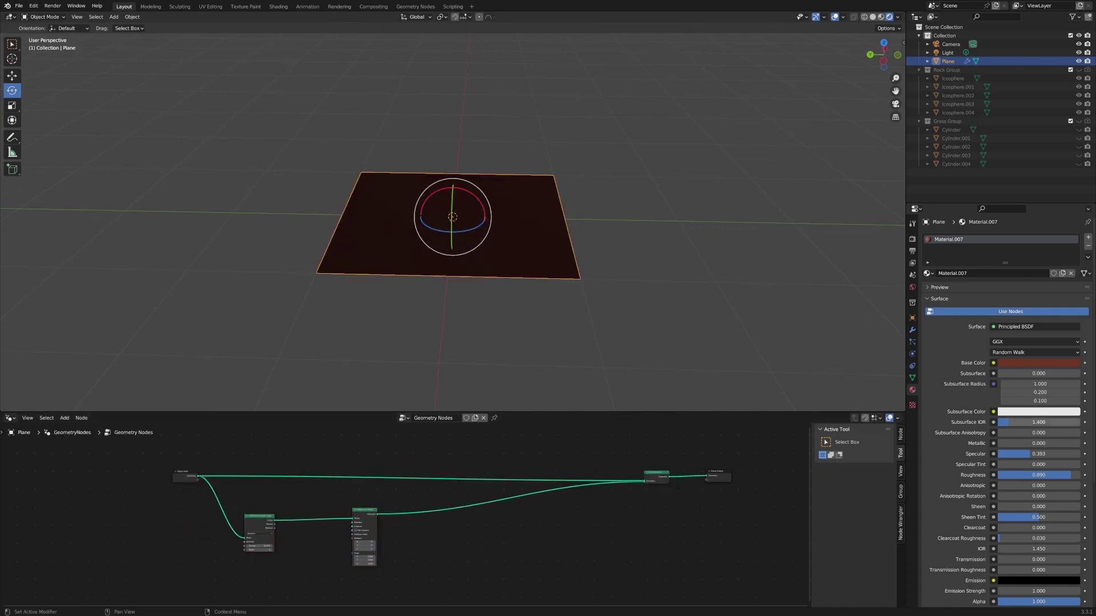
# Add a Rock Group collection node and feed it into Instance on Points' Instance
pyautogui.moveTo(946, 69); pyautogui.dragTo(506, 451)
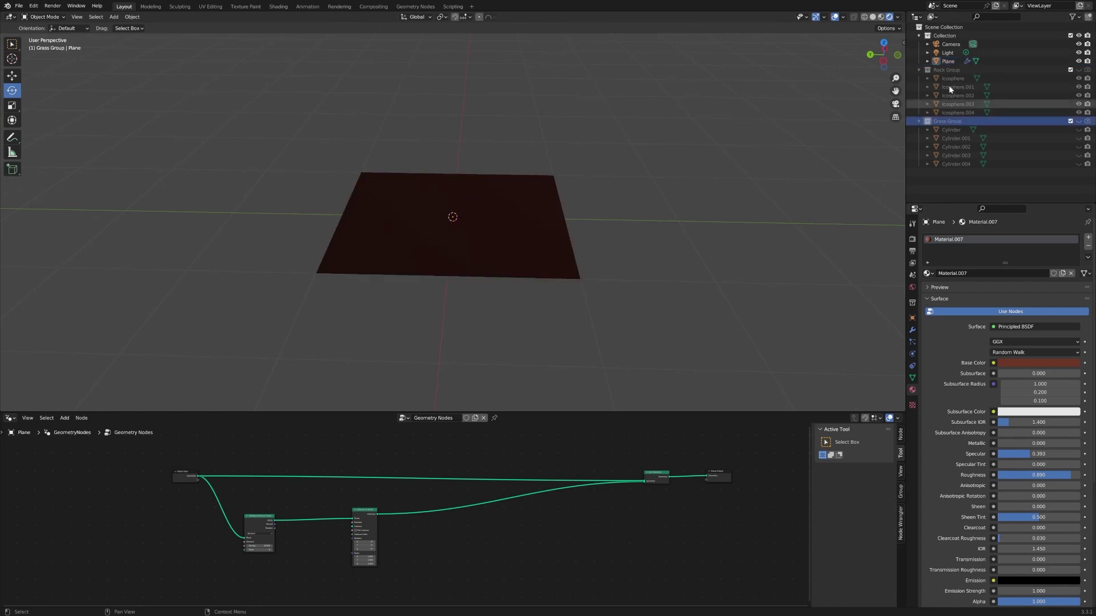
pyautogui.moveTo(156, 541); pyautogui.dragTo(154, 540)
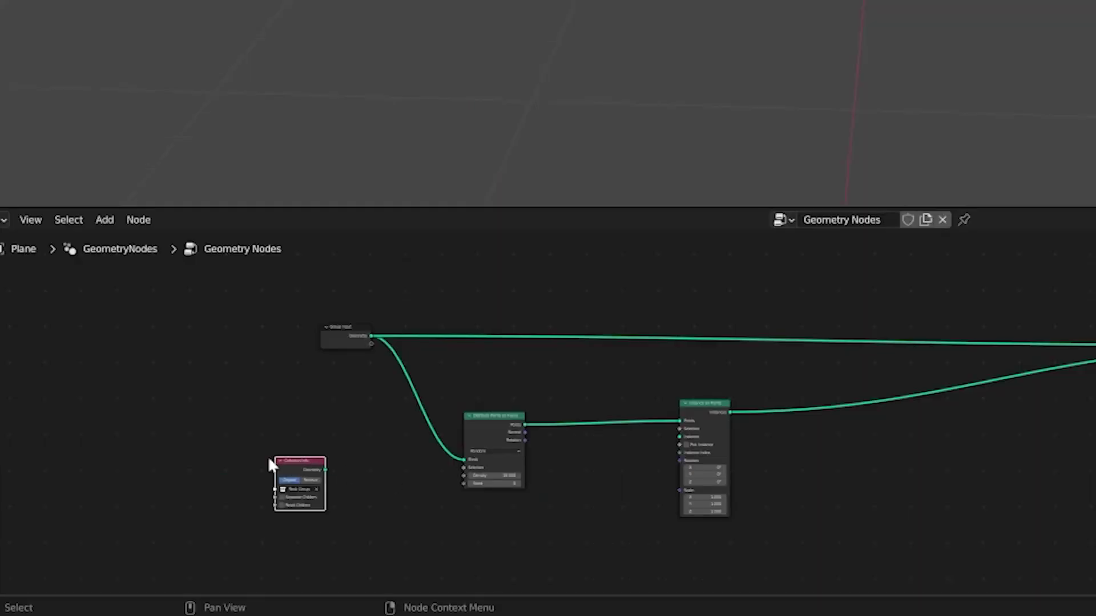
pyautogui.moveTo(279, 463)
pyautogui.mouseDown()
pyautogui.moveTo(473, 511)
pyautogui.moveTo(591, 503)
pyautogui.mouseUp()
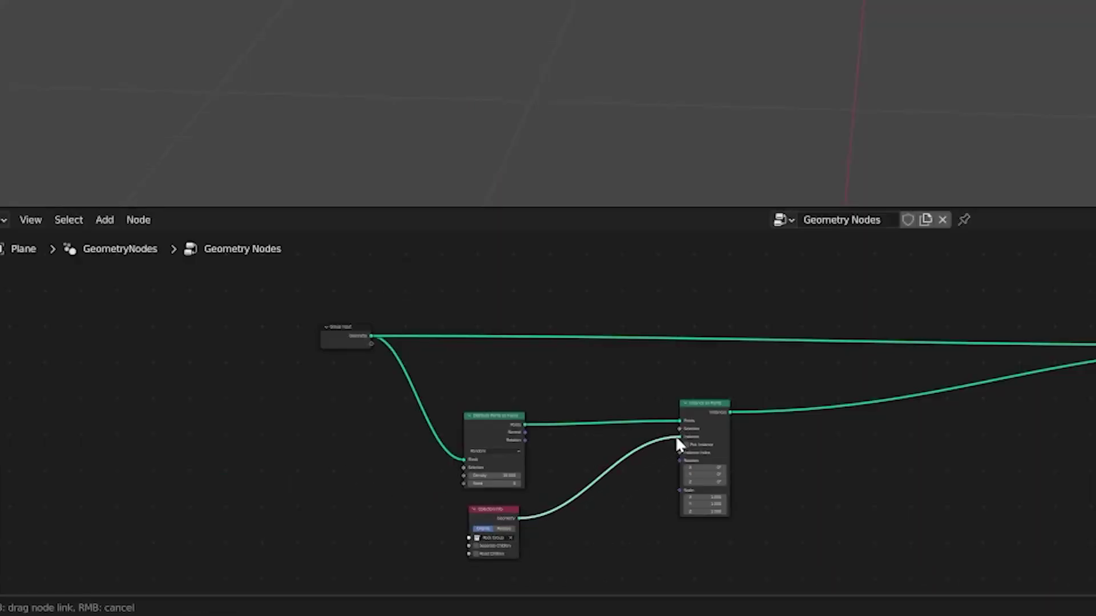
pyautogui.moveTo(653, 460); pyautogui.dragTo(680, 436)
# Enable Separate Children and Reset Children so each rock is instanced individually
pyautogui.scroll(2, 704, 461)
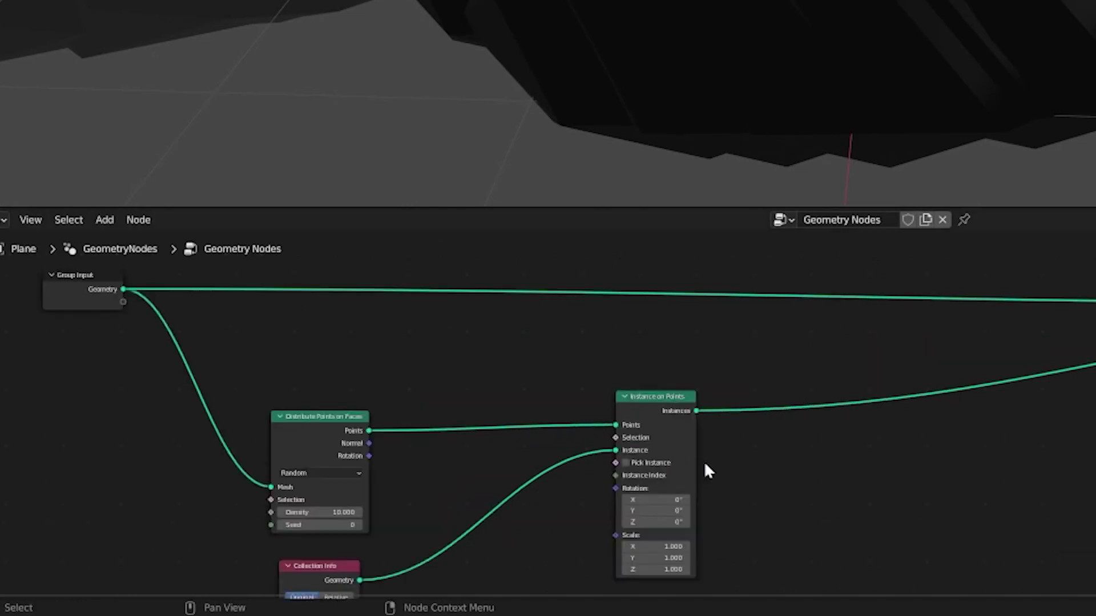
pyautogui.scroll(1, 955, 325)
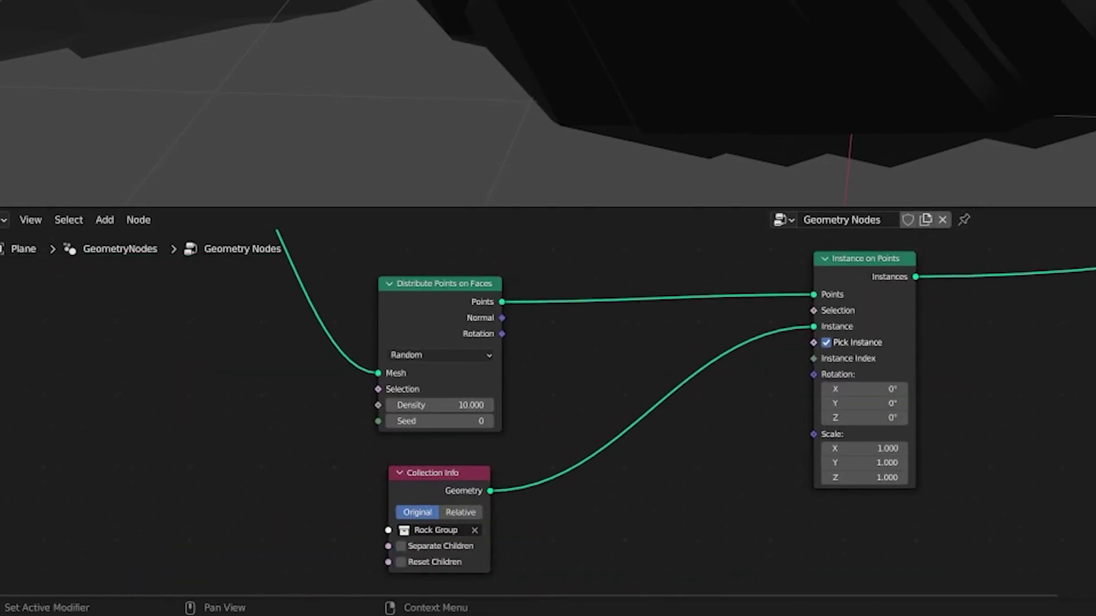
pyautogui.click(400, 546)
pyautogui.click(439, 562)
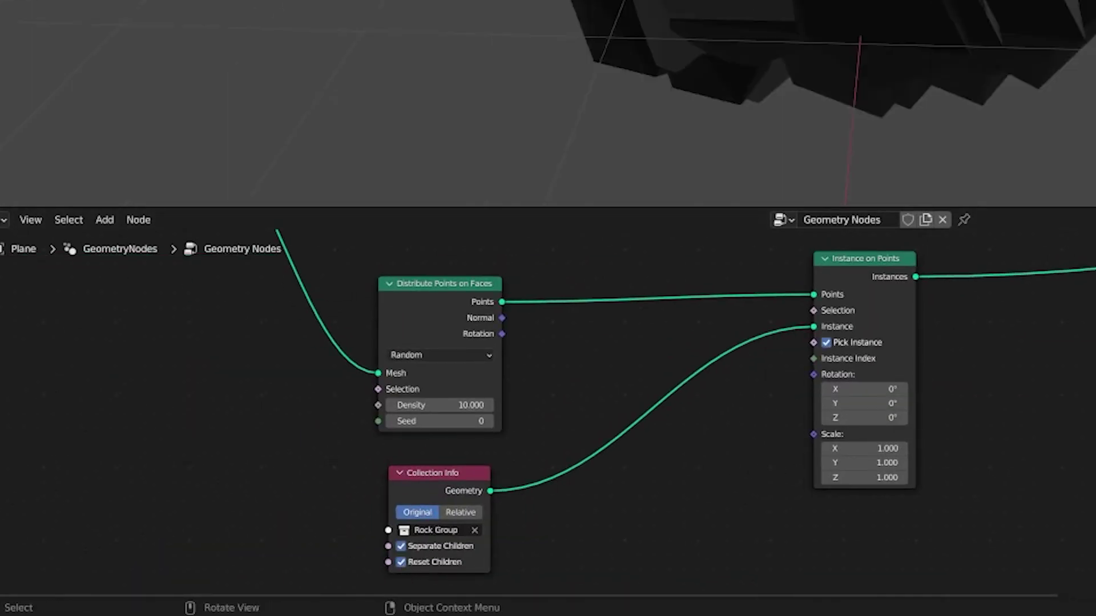
pyautogui.scroll(1, 732, 434)
# Add a Vector-type Random Value node and duplicate it into a second one
pyautogui.click(105, 219)
pyautogui.moveTo(132, 538)
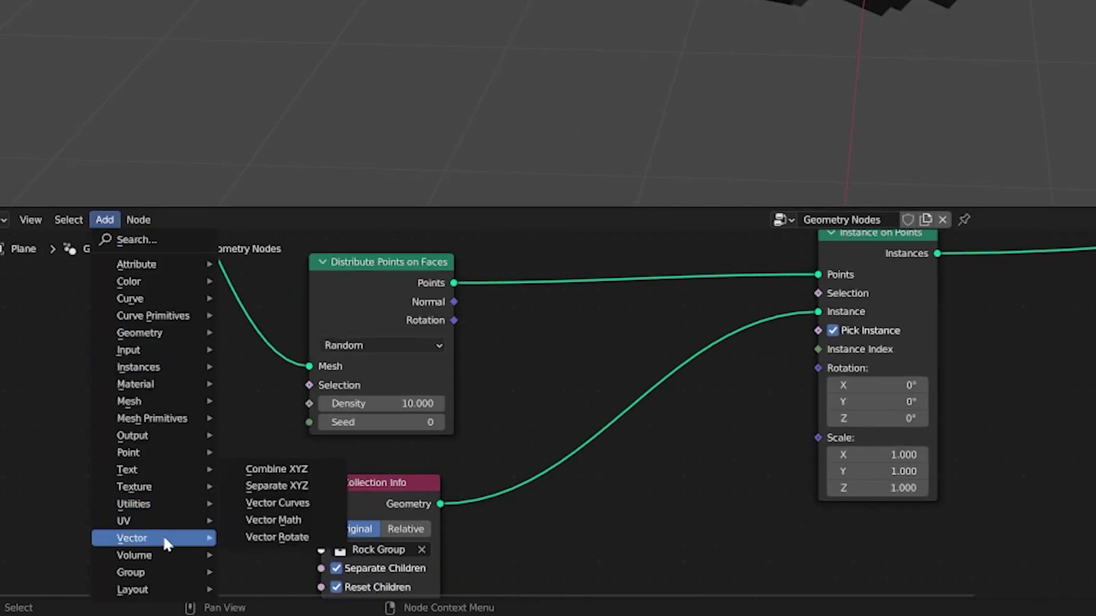
pyautogui.click(288, 467)
pyautogui.click(619, 508)
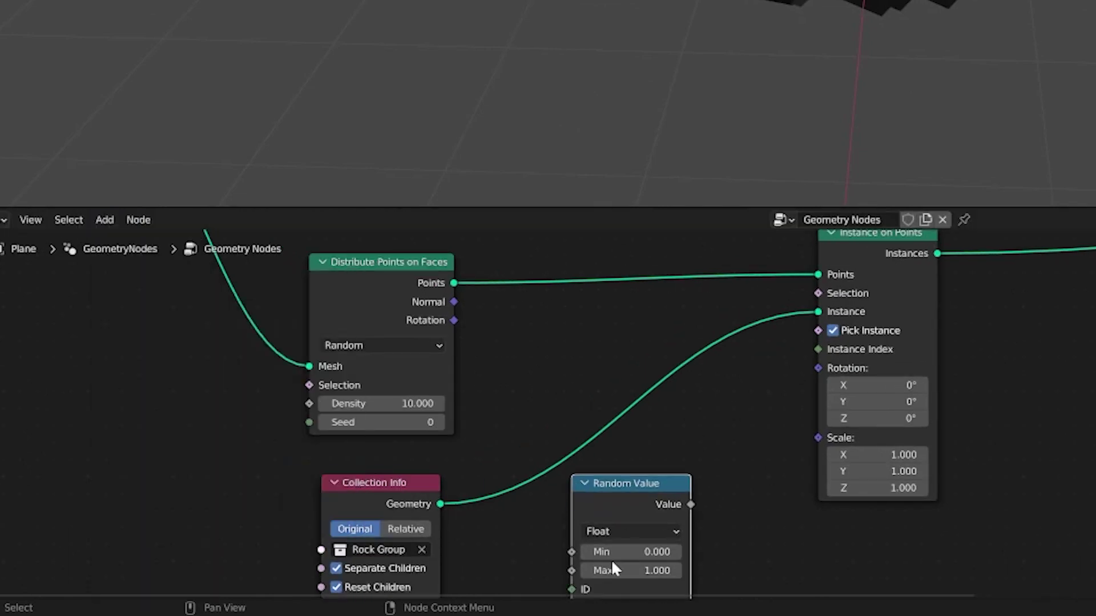
pyautogui.click(627, 526)
pyautogui.click(626, 473)
pyautogui.scroll(-1, 626, 473)
pyautogui.moveTo(711, 506); pyautogui.dragTo(736, 354, button='middle')
pyautogui.hotkey('shift', 'd')
pyautogui.click(793, 443)
pyautogui.scroll(-1, 773, 397)
pyautogui.moveTo(773, 397); pyautogui.dragTo(720, 411, button='middle')
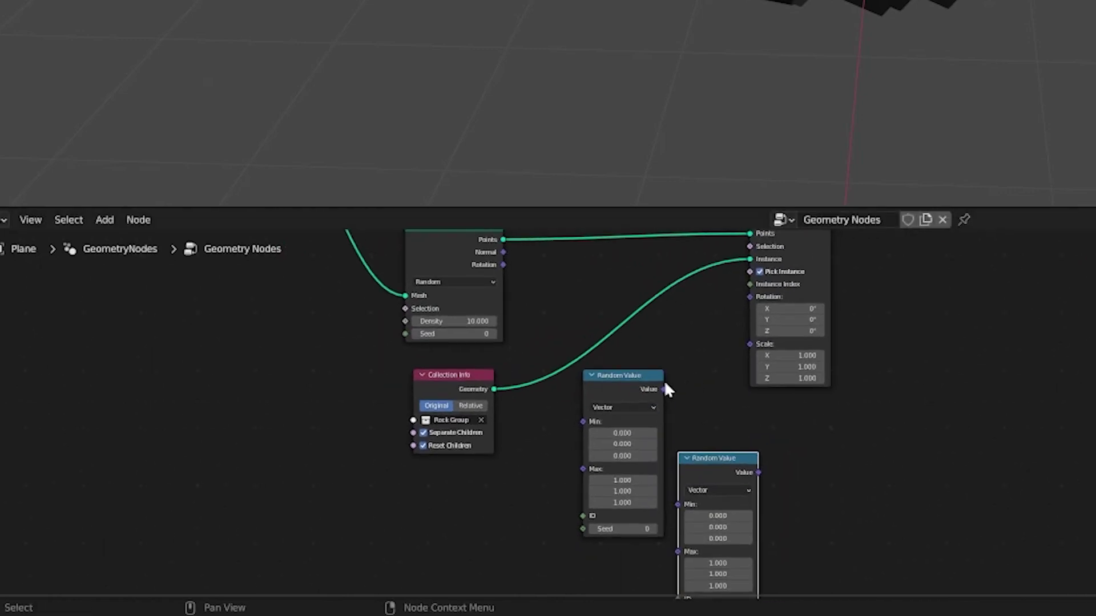
# Wire the first random value into Rotation with maximum X and Y set to 0
pyautogui.moveTo(664, 390); pyautogui.dragTo(749, 296)
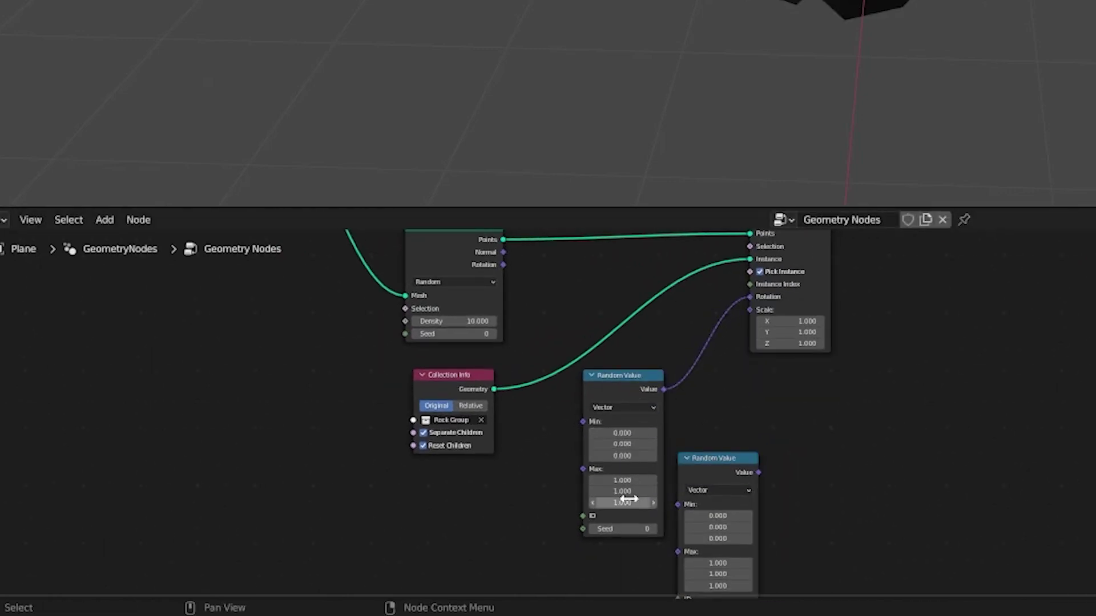
pyautogui.write('0')
pyautogui.press('Tab')
pyautogui.write('0')
pyautogui.press('Return')
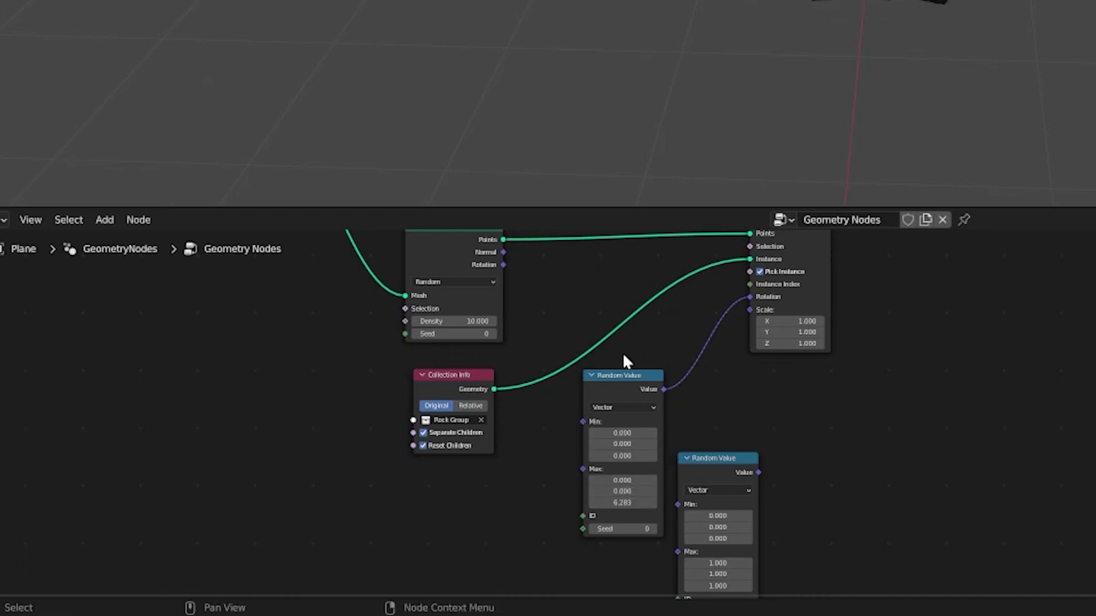
# Rearrange the collection and rotation nodes and place the second random value for scale
pyautogui.moveTo(446, 373); pyautogui.dragTo(437, 360)
pyautogui.moveTo(611, 375); pyautogui.dragTo(561, 399)
pyautogui.moveTo(711, 453)
pyautogui.mouseDown()
pyautogui.moveTo(663, 430)
pyautogui.moveTo(750, 310)
pyautogui.mouseUp()
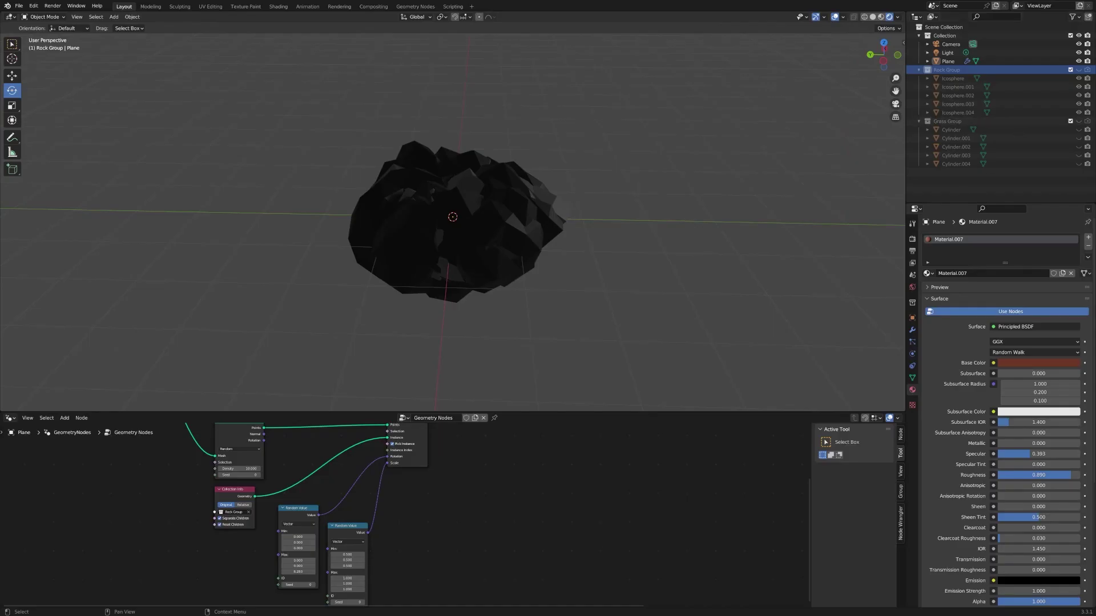
# Select all five rock icospheres in the Outliner
pyautogui.click(1050, 78)
pyautogui.click(1033, 87)
pyautogui.click(956, 113)
pyautogui.click(953, 78)
pyautogui.keyDown('shift'); pyautogui.click(955, 113); pyautogui.keyUp('shift')
# Shrink the rocks and apply their scale with Ctrl+A
pyautogui.press('s')
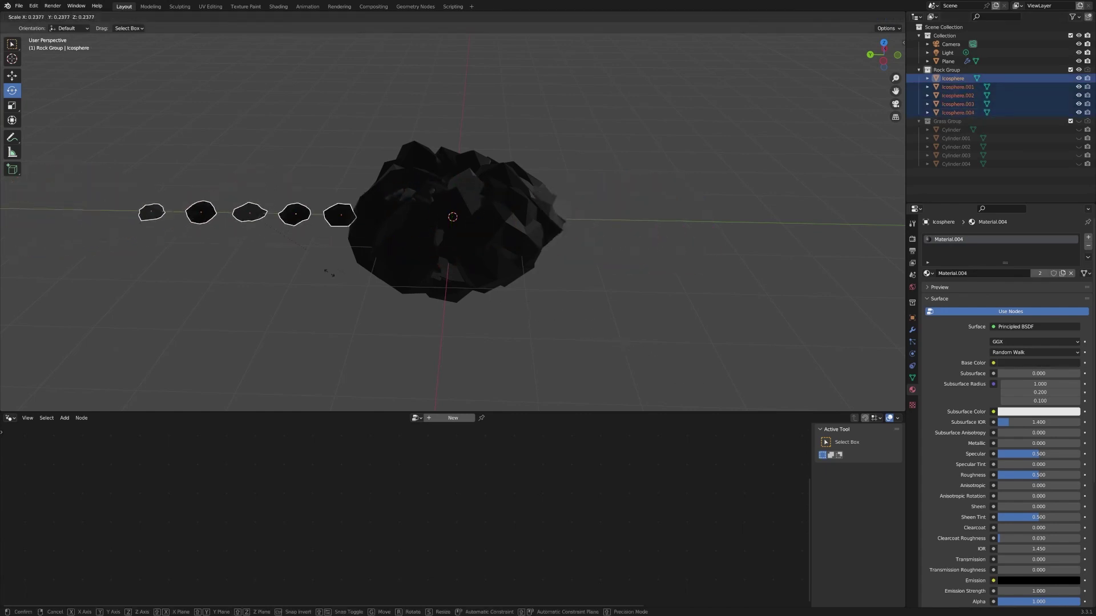
pyautogui.click(252, 252)
pyautogui.hotkey('ctrl', 'a')
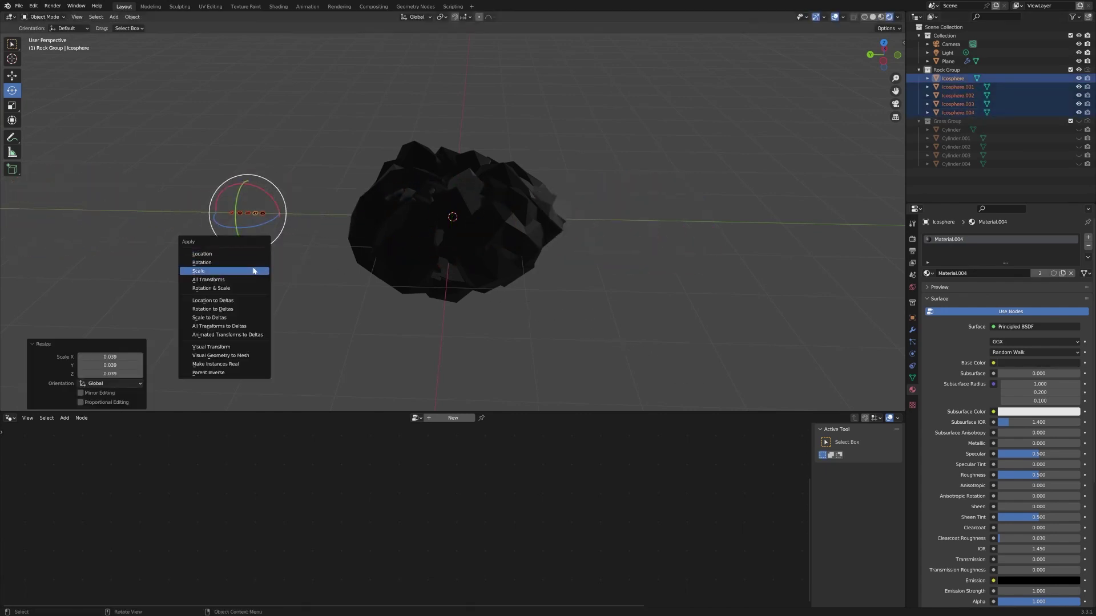
pyautogui.click(253, 271)
pyautogui.click(484, 296)
# Clear the selection and reselect the plane to show its node tree
pyautogui.scroll(5, 564, 295)
pyautogui.scroll(-3, 496, 319)
pyautogui.scroll(-3, 496, 320)
pyautogui.press('a')
pyautogui.rightClick(511, 199)
pyautogui.click(479, 227)
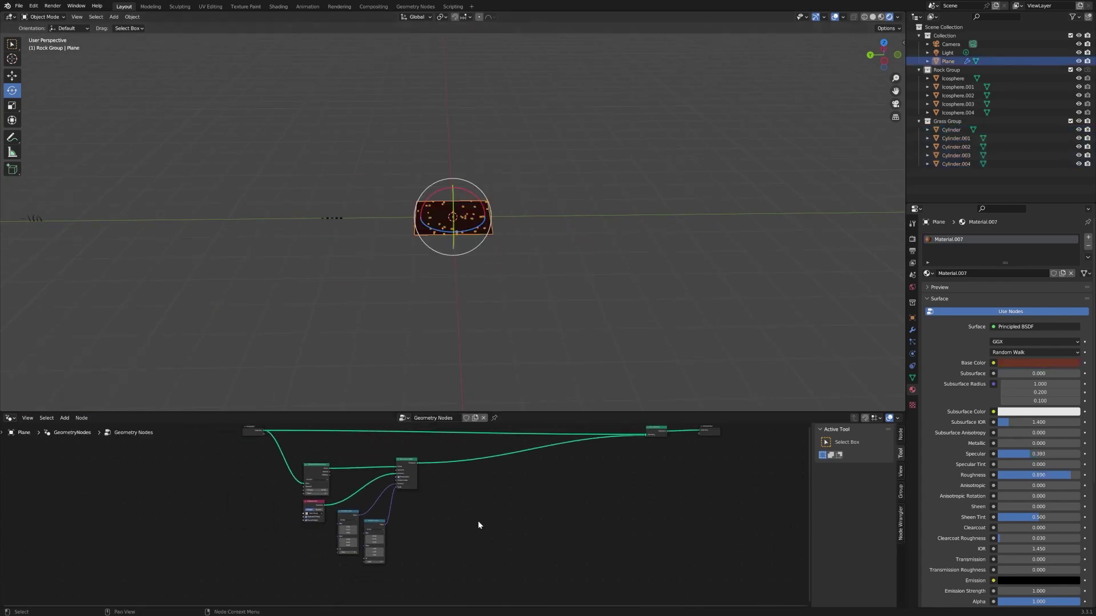
# Select and duplicate the rock instancing node branch for a second grass branch
pyautogui.moveTo(422, 563); pyautogui.dragTo(302, 454)
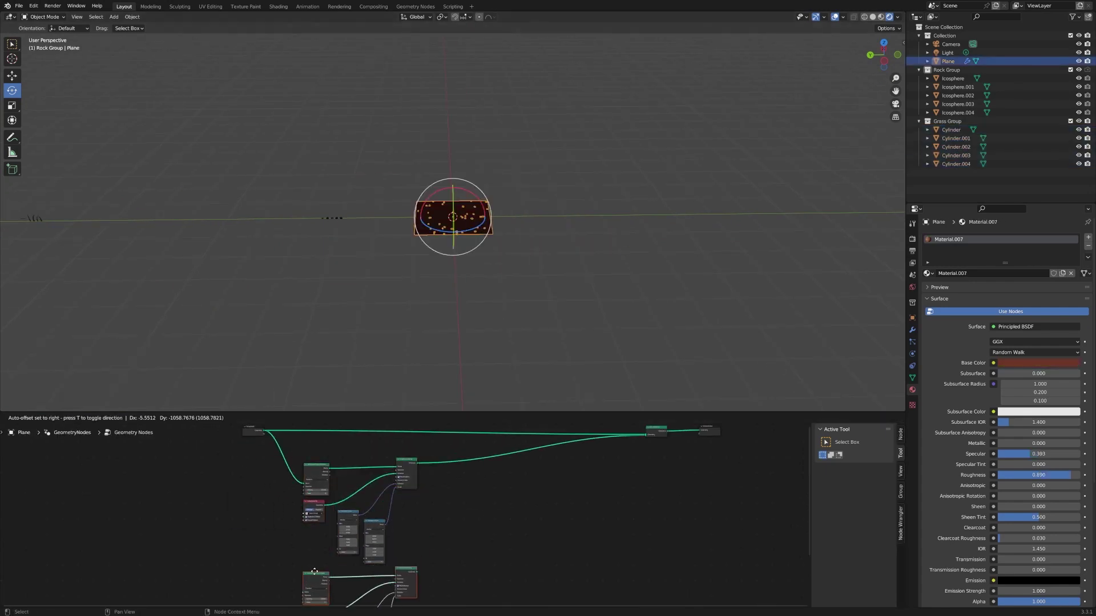
pyautogui.scroll(2, 400, 531)
pyautogui.scroll(2, 365, 503)
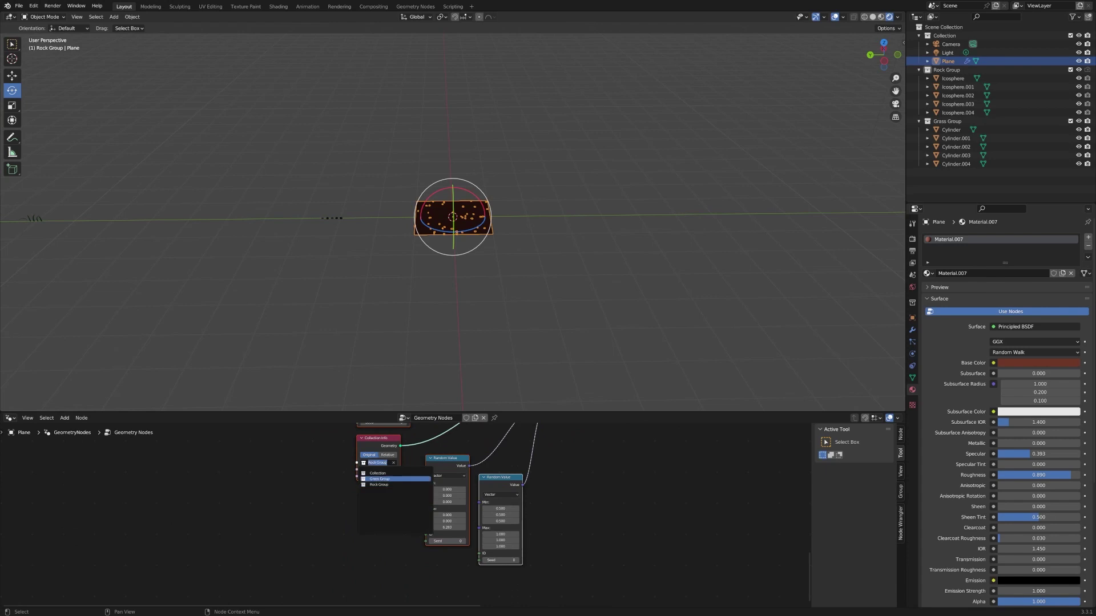
pyautogui.scroll(-3, 371, 490)
pyautogui.scroll(-2, 321, 506)
pyautogui.scroll(-1, 313, 475)
pyautogui.scroll(-1, 320, 456)
pyautogui.keyDown('shift'); pyautogui.scroll(-2, 353, 574); pyautogui.keyUp('shift')
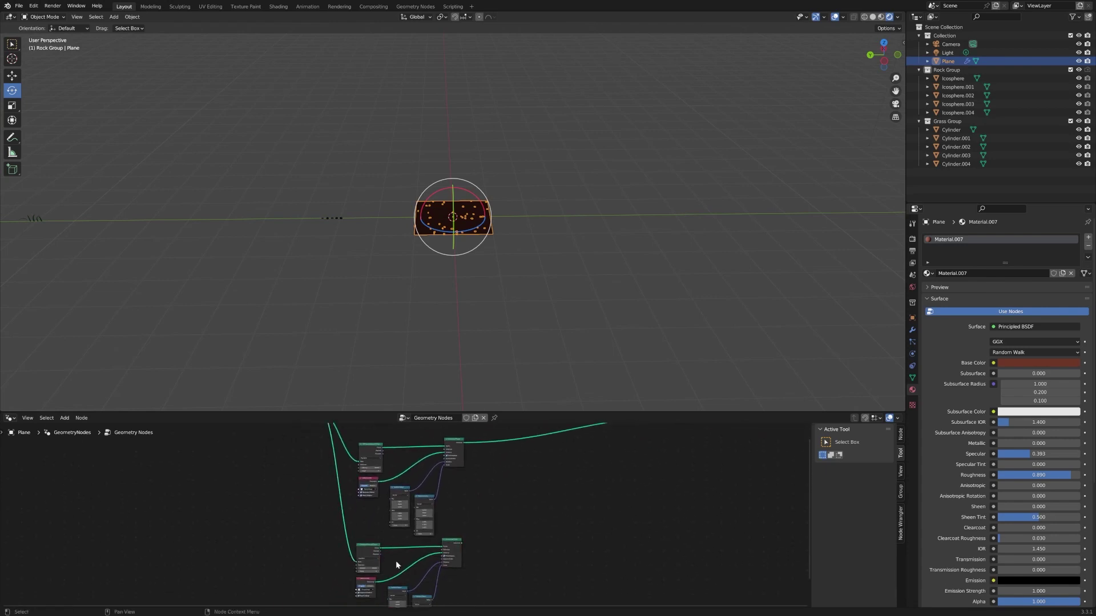
pyautogui.scroll(-1, 493, 548)
# Link the Grass Group branch into the geometry output
pyautogui.moveTo(453, 537); pyautogui.dragTo(636, 471)
pyautogui.scroll(4, 444, 536)
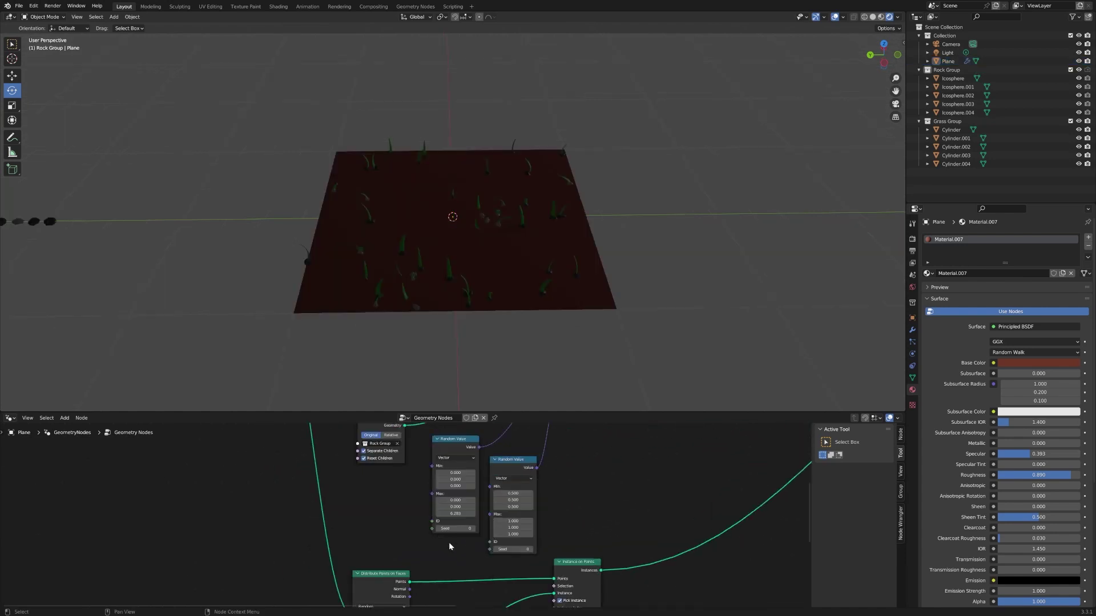
pyautogui.keyDown('shift'); pyautogui.scroll(-3, 448, 545); pyautogui.keyUp('shift')
pyautogui.keyDown('shift'); pyautogui.scroll(-3, 399, 545); pyautogui.keyUp('shift')
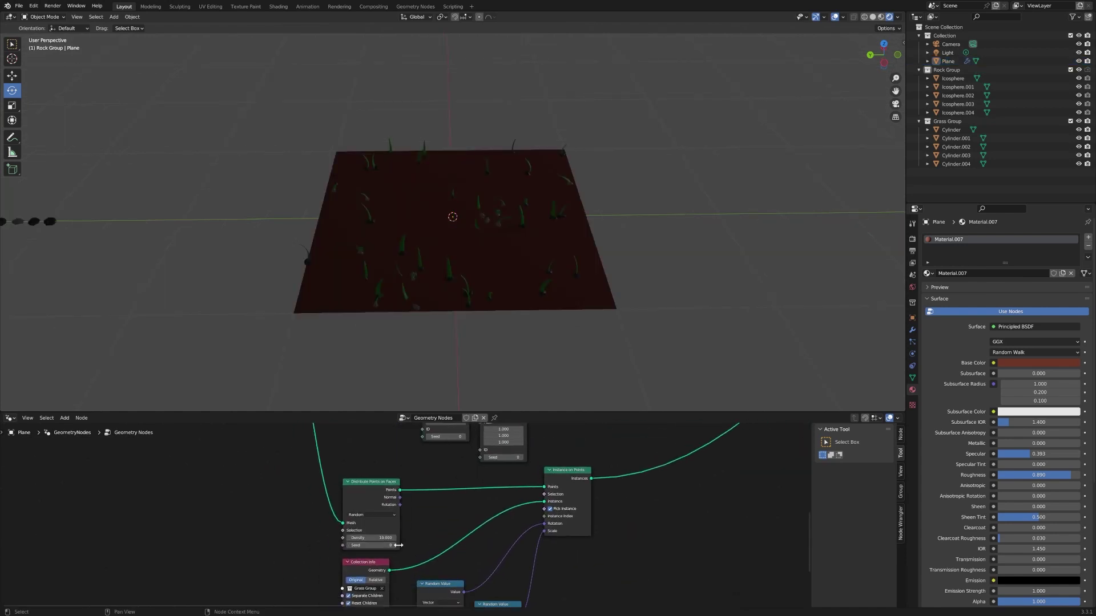
# Try grass densities of 100 and 500, then settle on 2000
pyautogui.write('100')
pyautogui.press('Return')
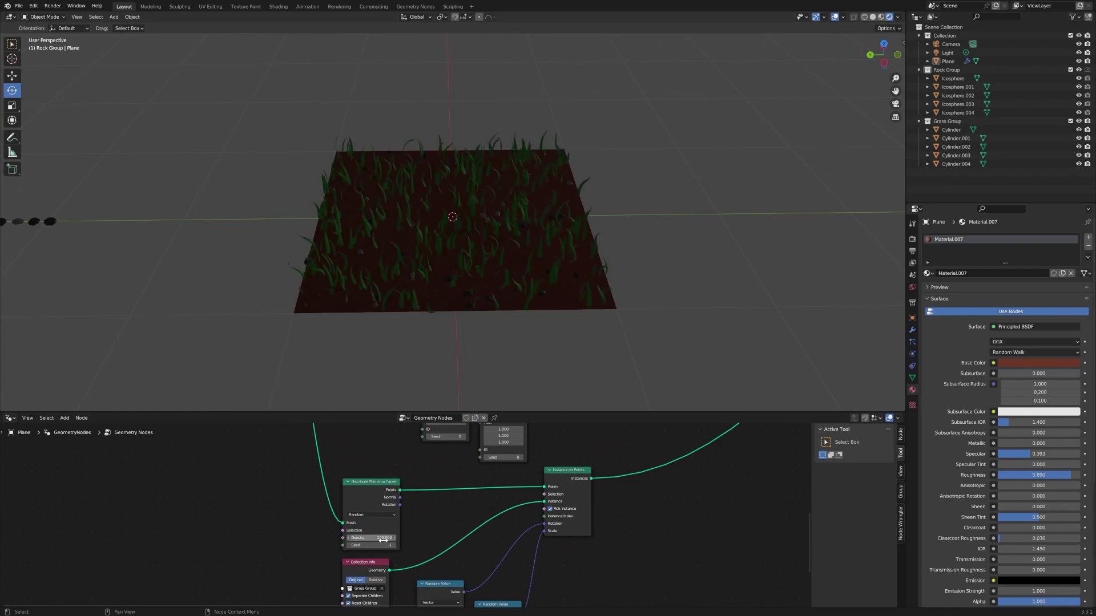
pyautogui.write('500')
pyautogui.press('Return')
pyautogui.write('100')
pyautogui.press('Return')
pyautogui.write('0000')
pyautogui.press('Return')
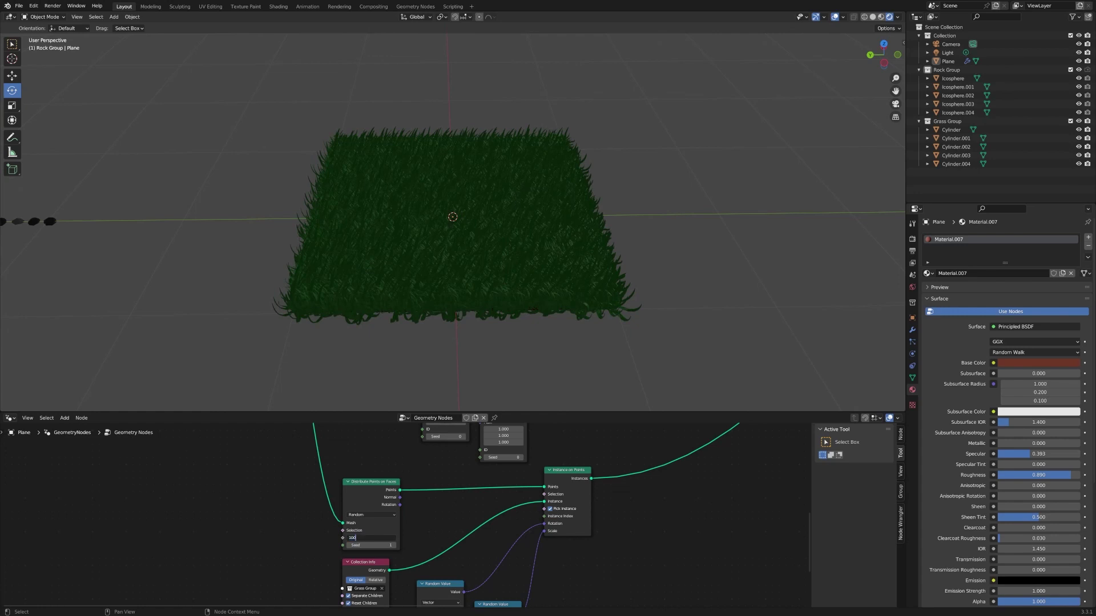
pyautogui.press('Return')
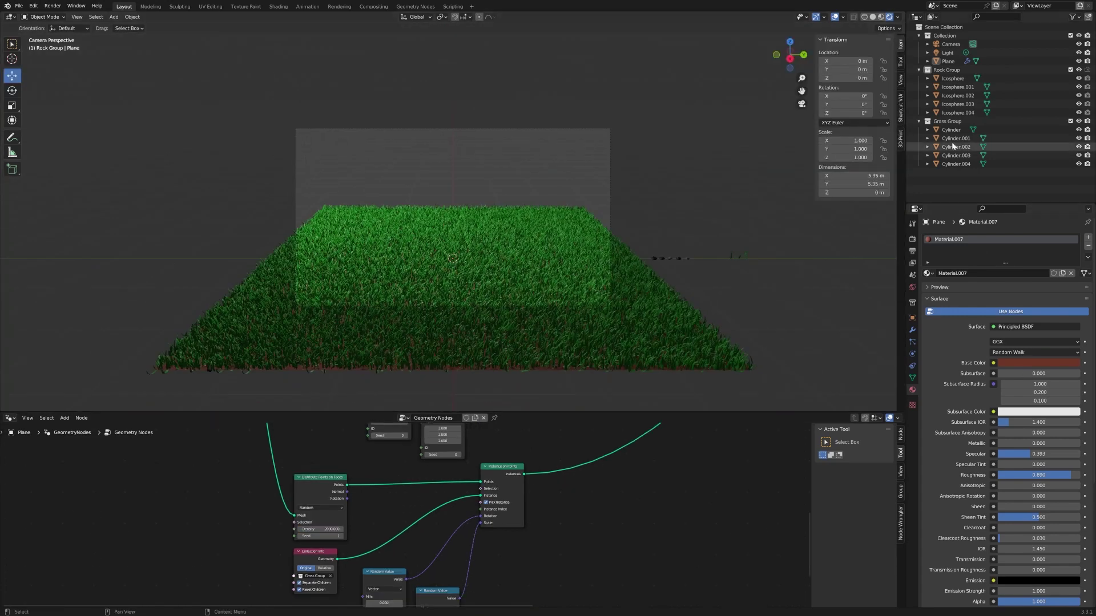
# Assign a different material to a grass blade object
pyautogui.click(952, 146)
pyautogui.click(927, 273)
pyautogui.click(952, 295)
pyautogui.click(927, 273)
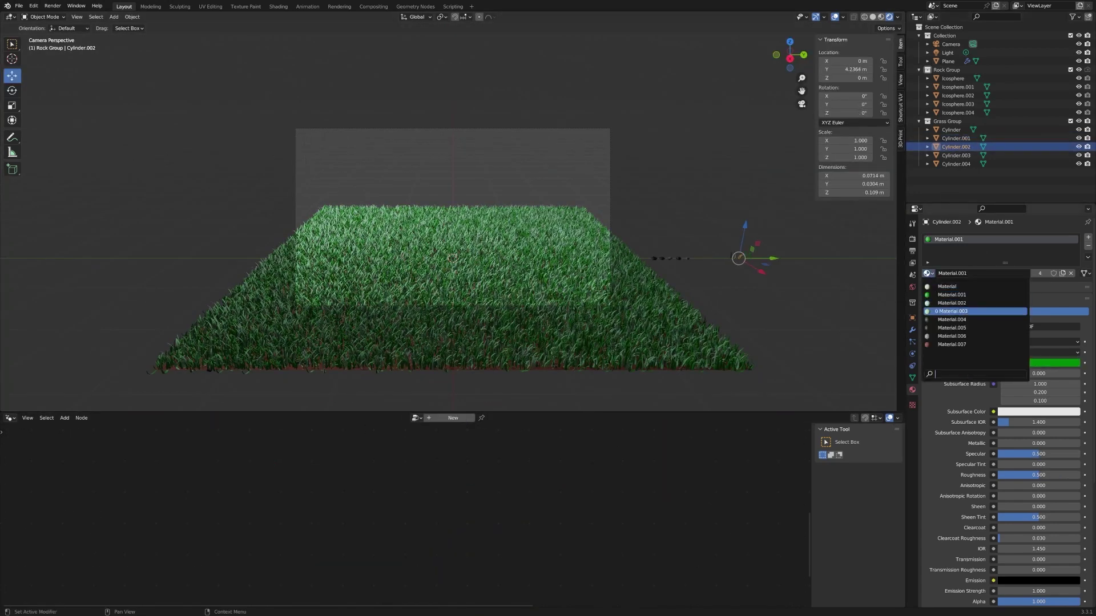
pyautogui.click(953, 311)
# Darken the greens of Cylinder.001 and Cylinder.002, with Cylinder.001 roughness 0.790
pyautogui.click(1036, 361)
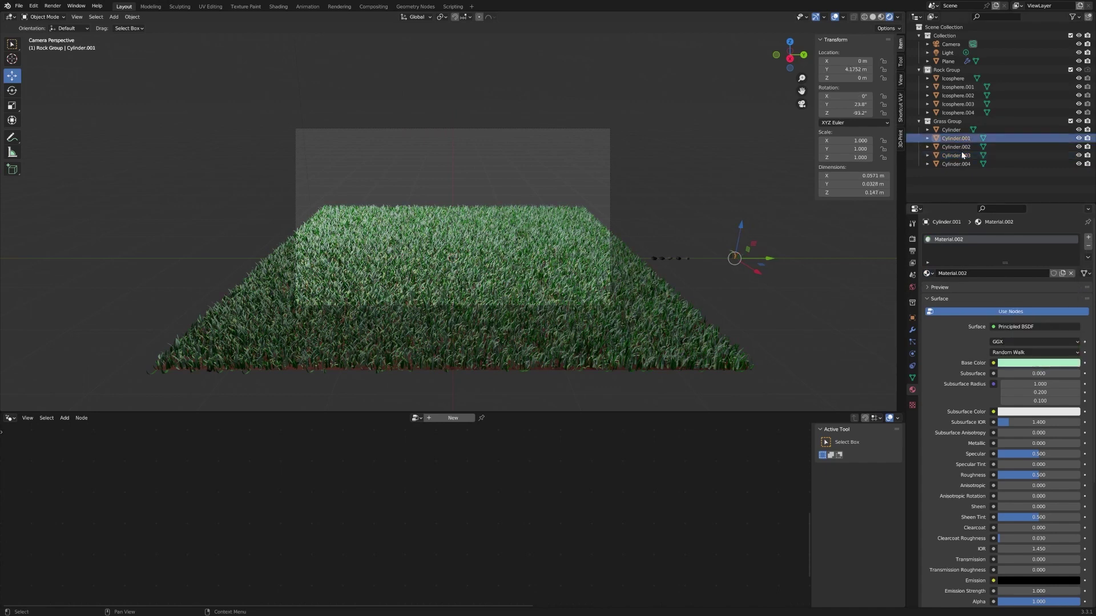
pyautogui.click(1038, 363)
pyautogui.moveTo(1073, 251); pyautogui.dragTo(1073, 267)
pyautogui.moveTo(1038, 475); pyautogui.dragTo(1062, 474)
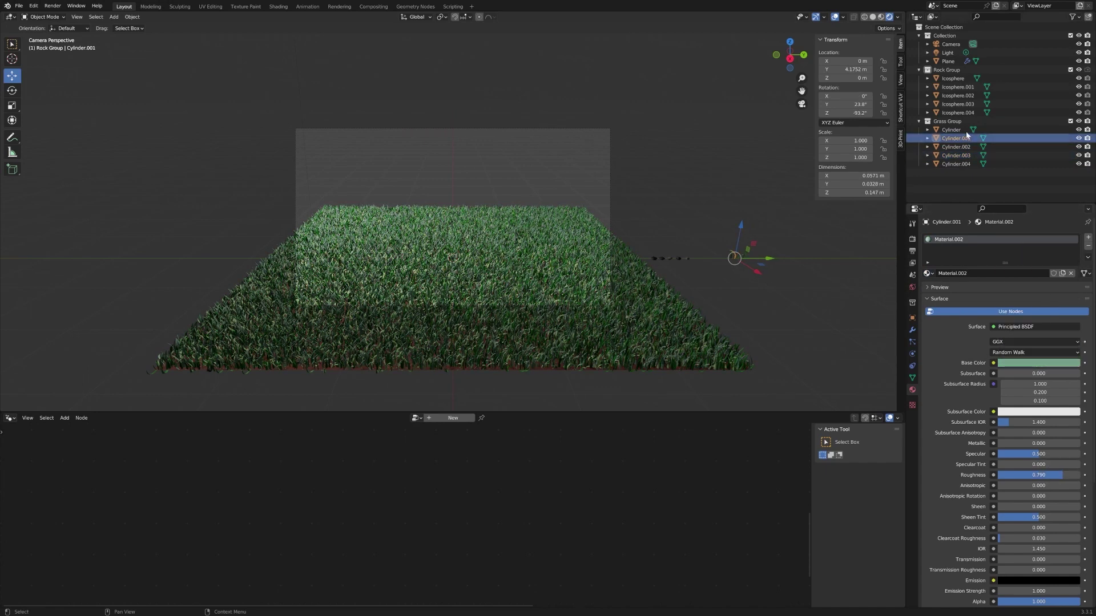
pyautogui.click(952, 130)
pyautogui.click(1038, 363)
pyautogui.moveTo(1073, 252); pyautogui.dragTo(1073, 268)
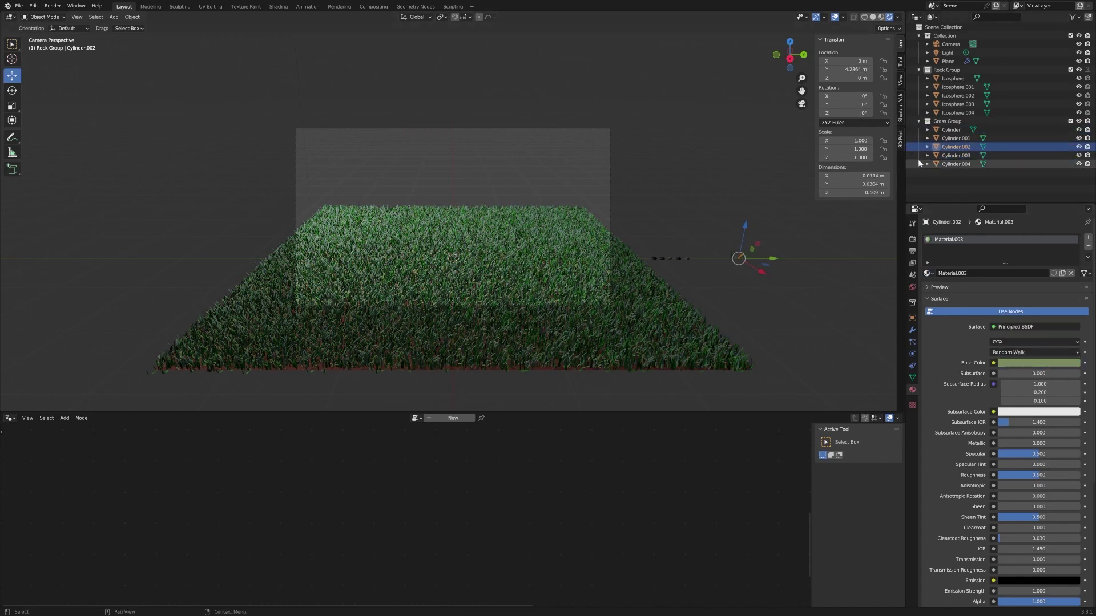
# Revisit Cylinder.001's base colour and rename the node tree to 'Lawn Generator'
pyautogui.click(955, 139)
pyautogui.click(1031, 363)
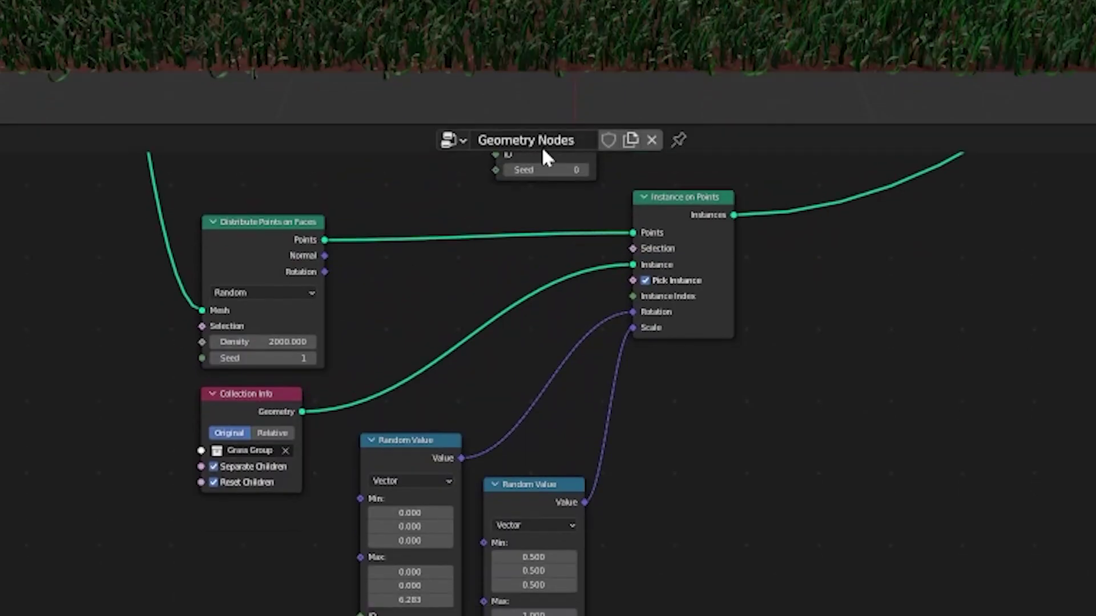
pyautogui.click(516, 142)
pyautogui.write('Lawn Generator')
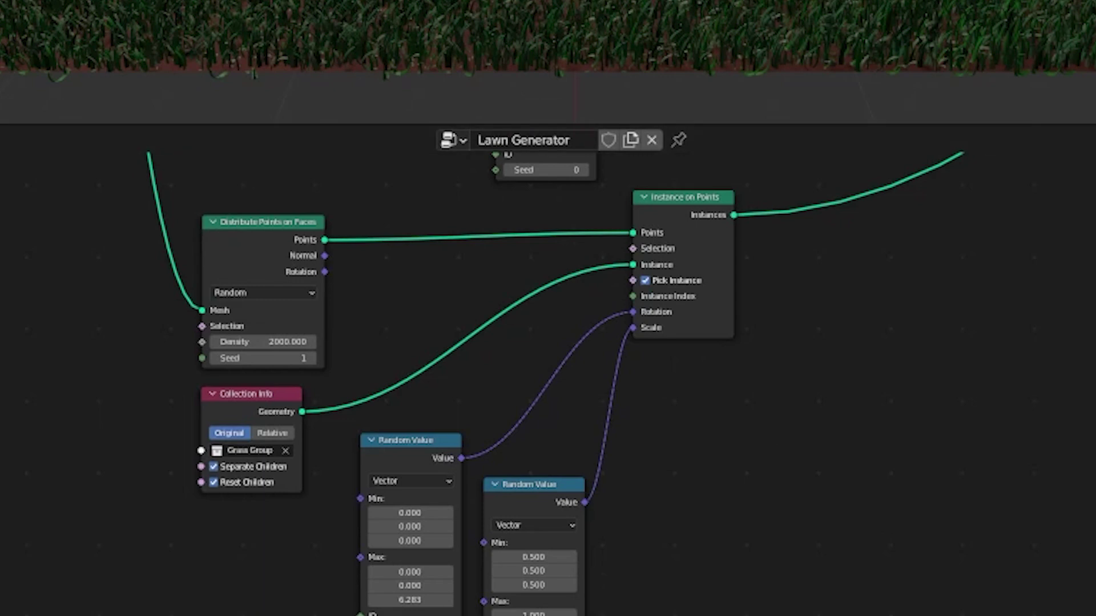